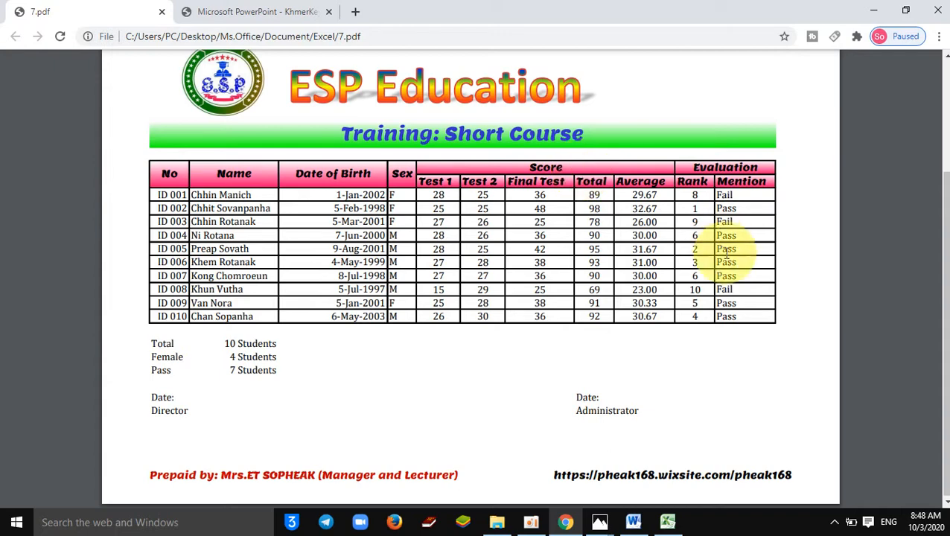
Step: Switch to the Excel workbook, duplicate the Ex6 sheet directly after itself and name the copy EX7
click(668, 525)
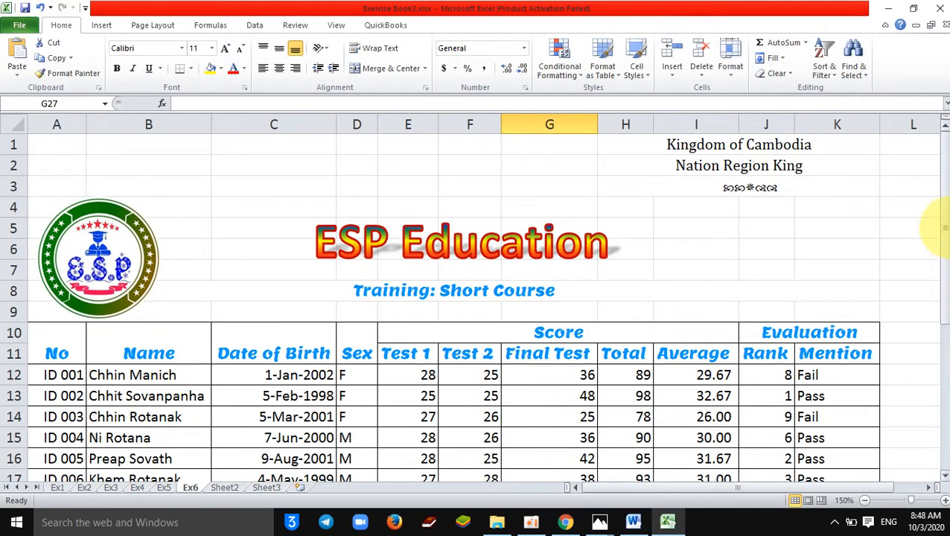
drag(944, 224, 944, 355)
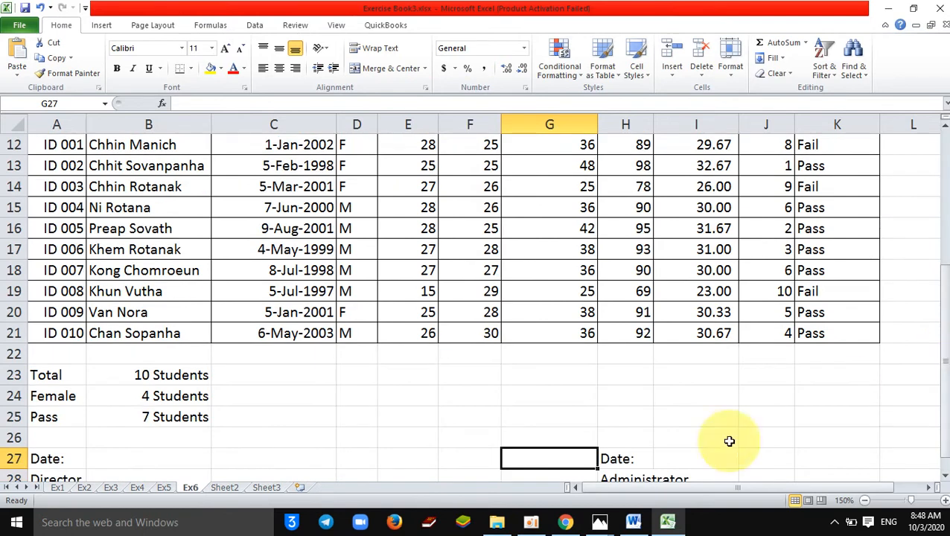
drag(195, 492, 217, 484)
right_click(217, 485)
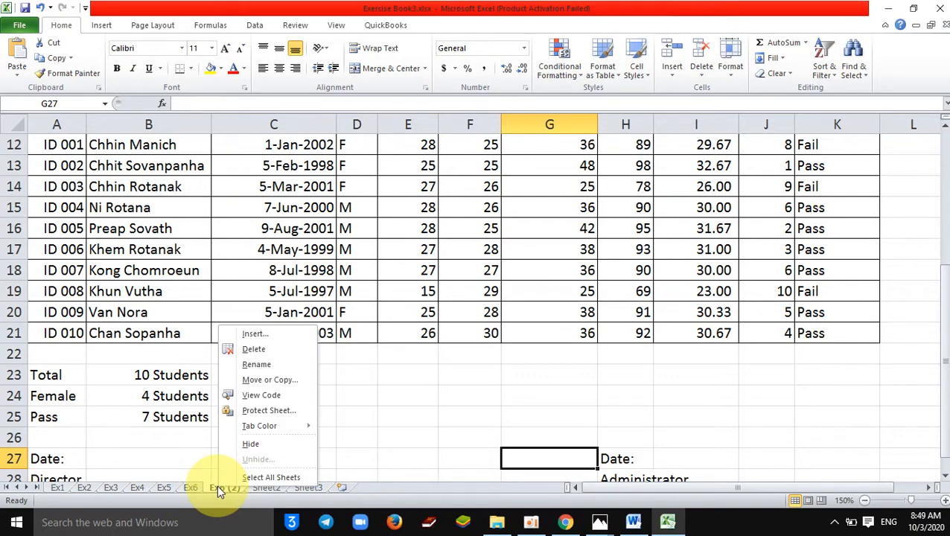
click(254, 365)
text(EX7)
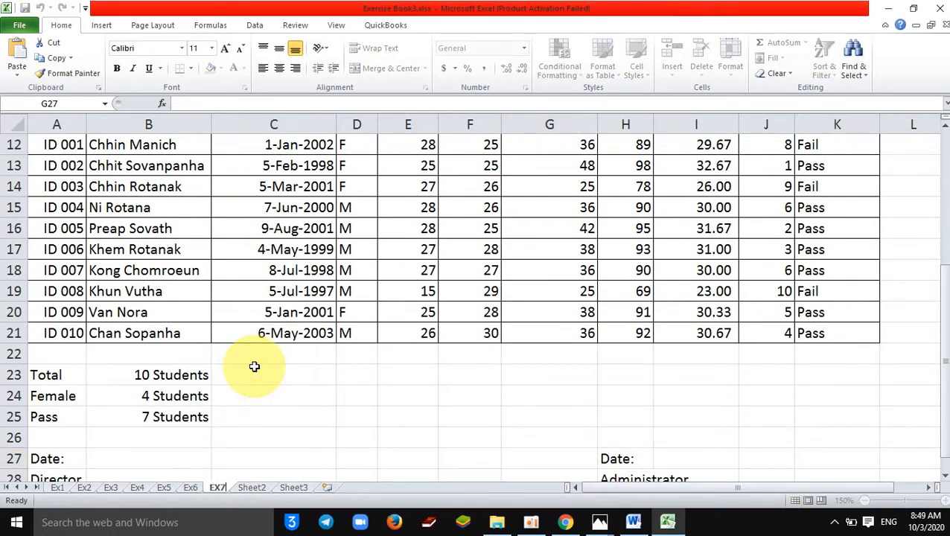
key(Return)
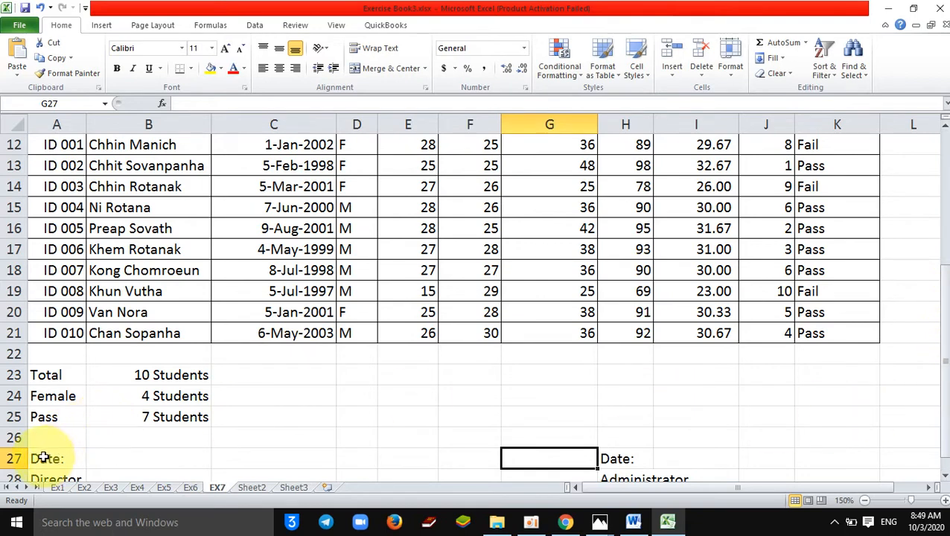
Step: Compare the EX7 sheet's title row, table headers, rank column and footer with the formatted report in 7.pdf
click(222, 457)
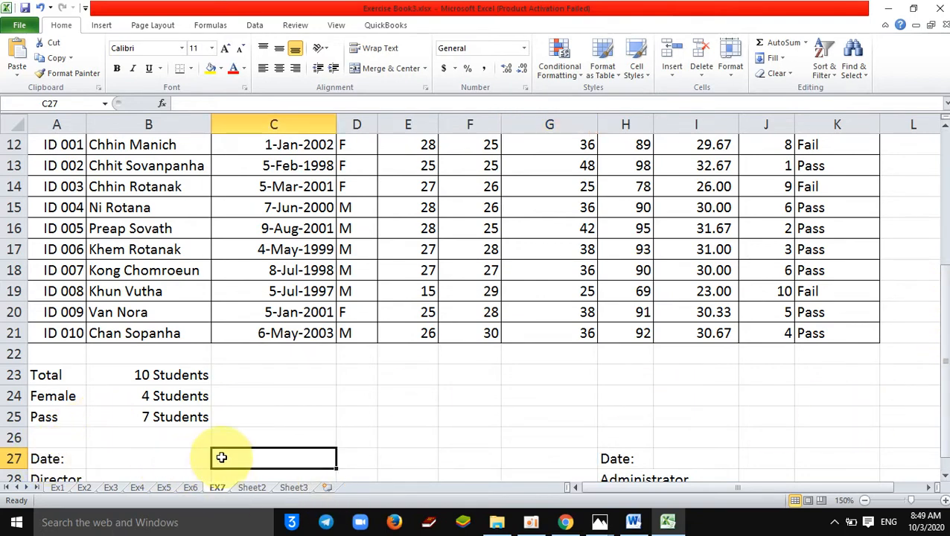
click(564, 521)
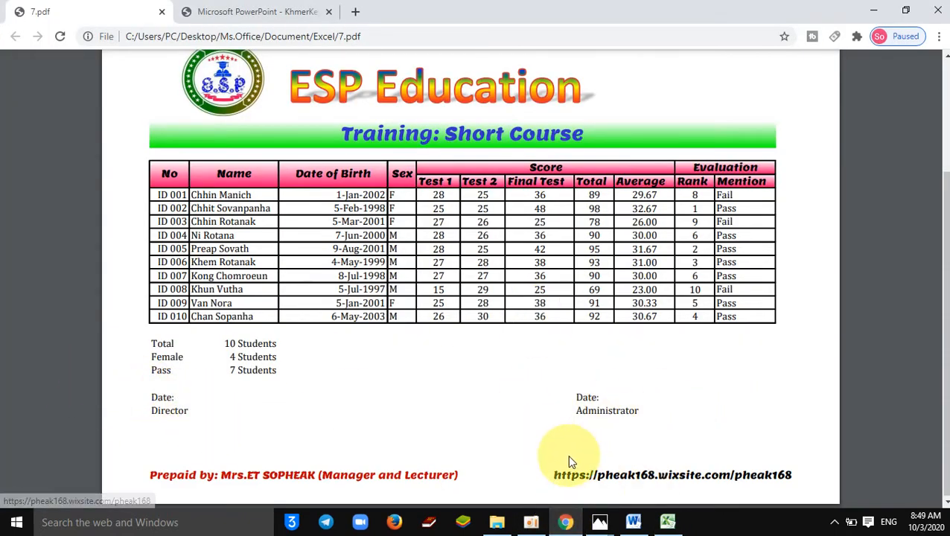
click(666, 524)
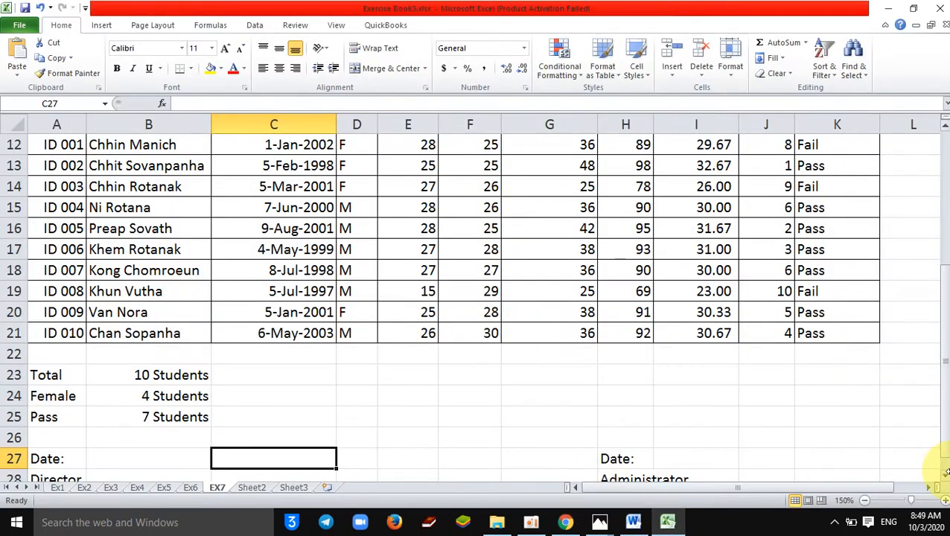
click(946, 477)
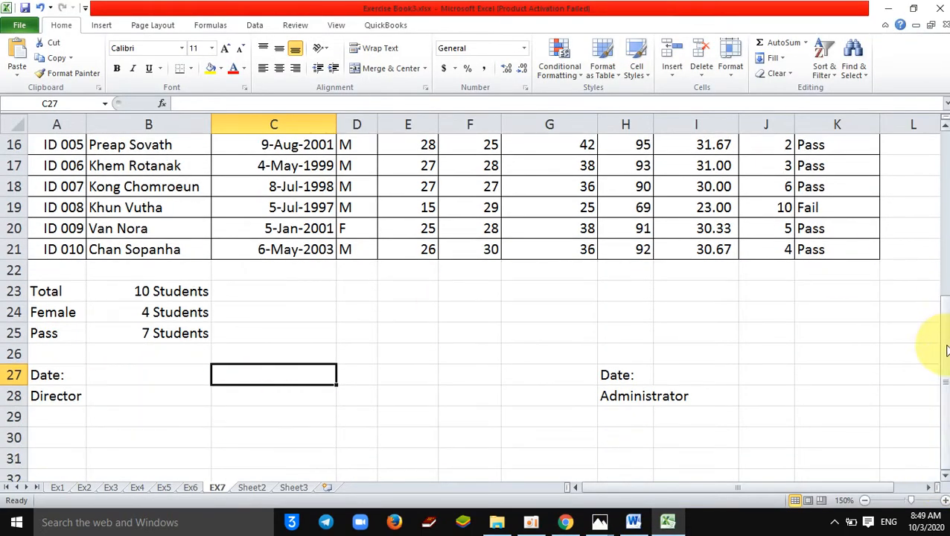
drag(944, 350, 940, 162)
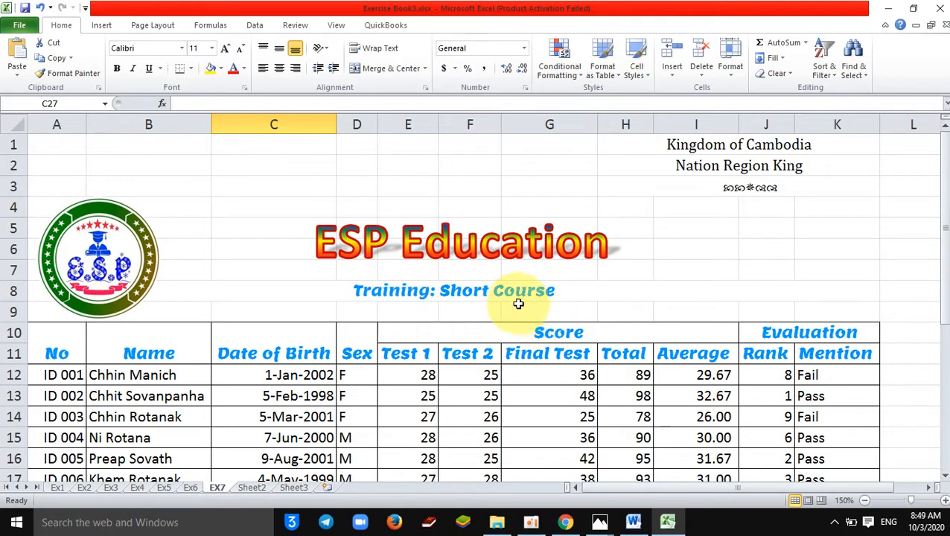
click(454, 289)
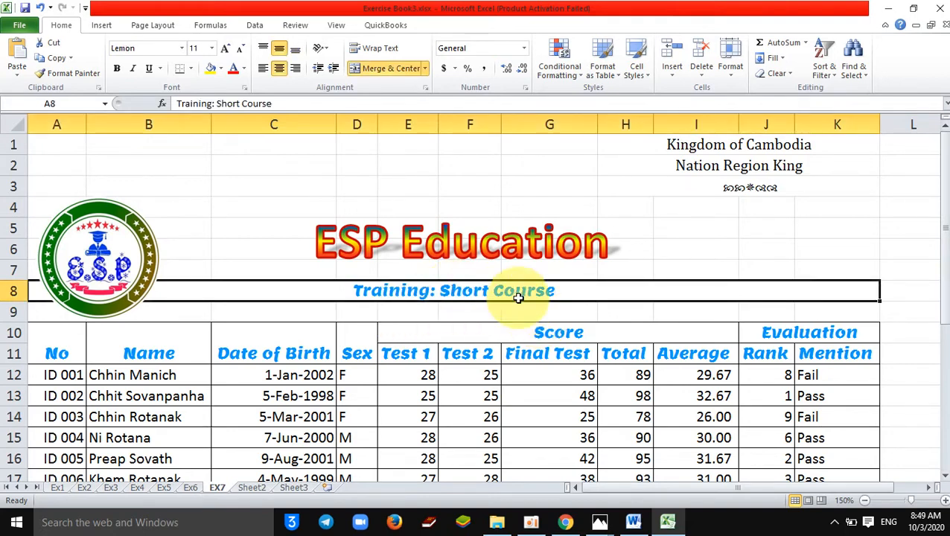
drag(273, 328, 393, 322)
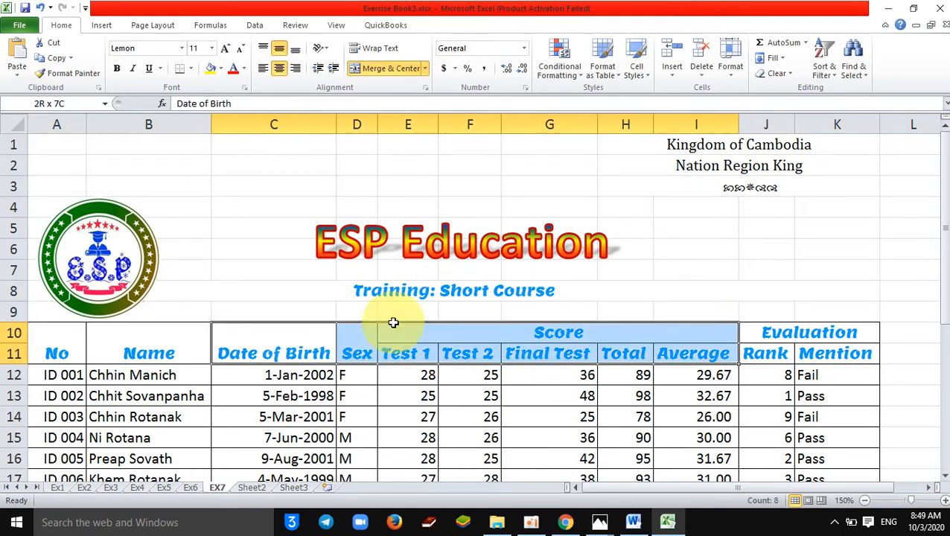
click(774, 374)
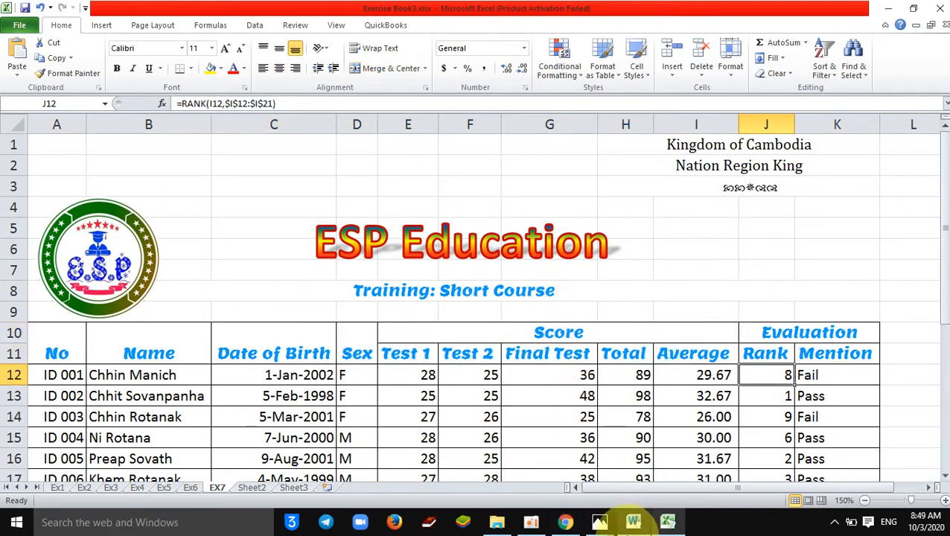
click(564, 520)
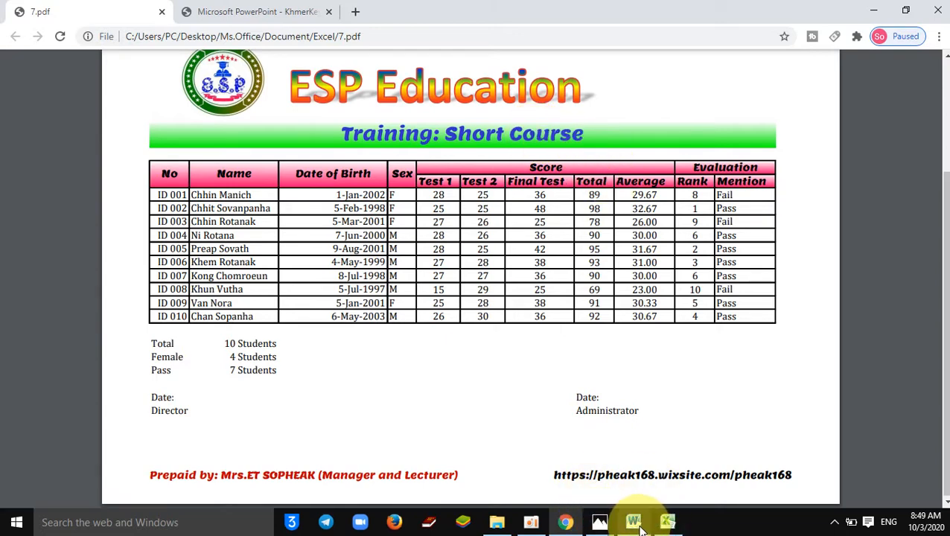
click(666, 524)
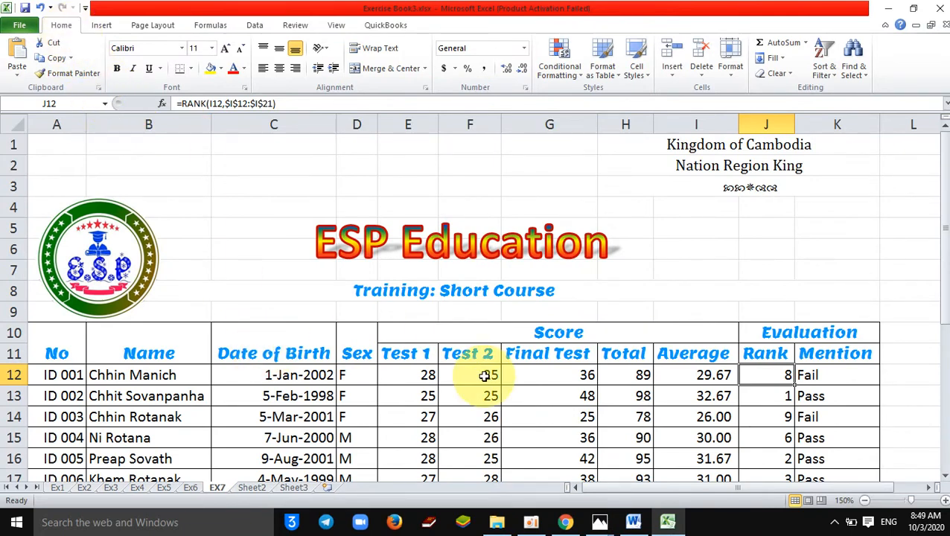
Step: Start a new cell style named ESP1 based on the merged "Training: Short Course" title row
click(715, 293)
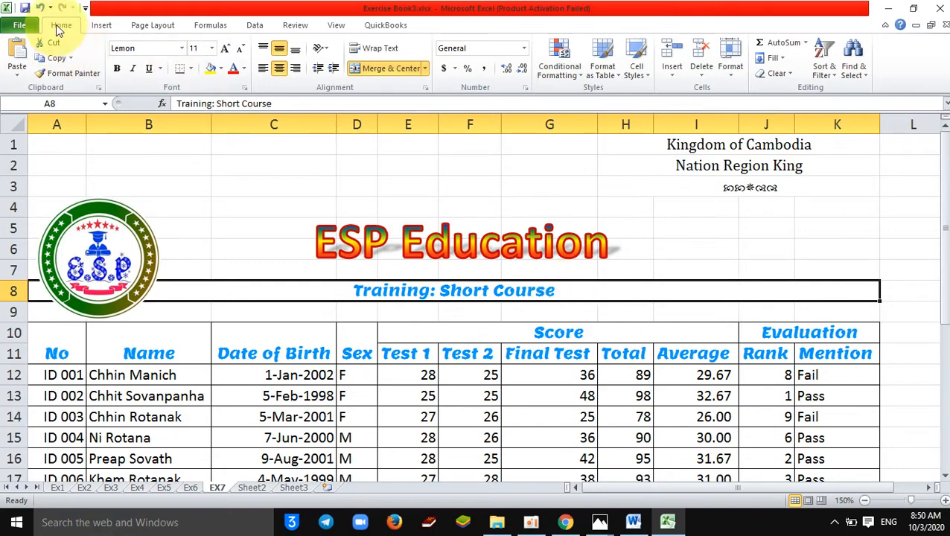
click(638, 75)
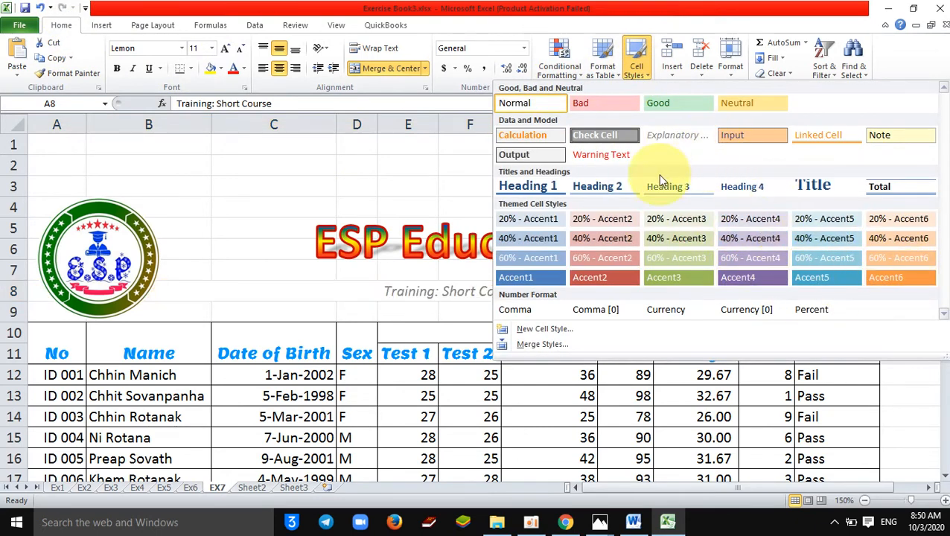
click(544, 329)
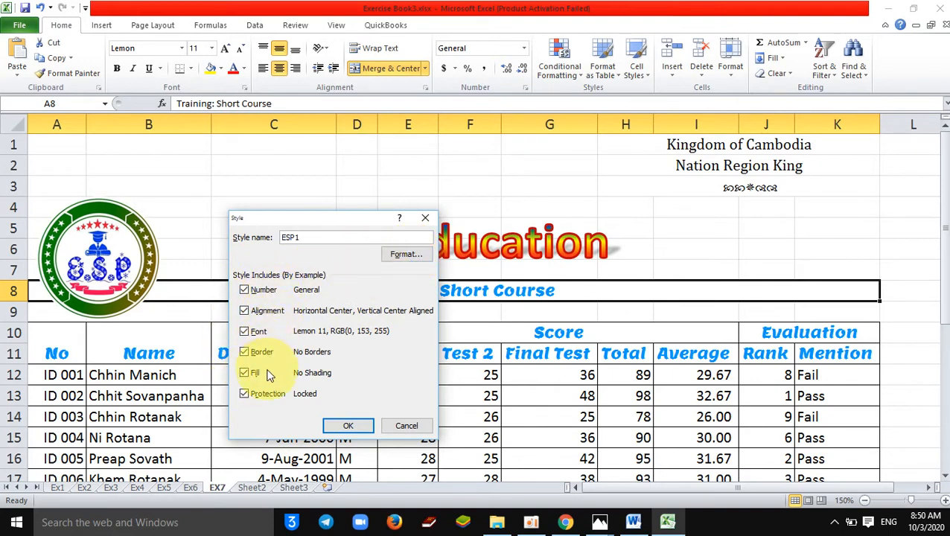
Step: Review the ESP1 style's number, alignment and font formatting, and change its font colour to violet from the standard palette
click(406, 253)
click(181, 196)
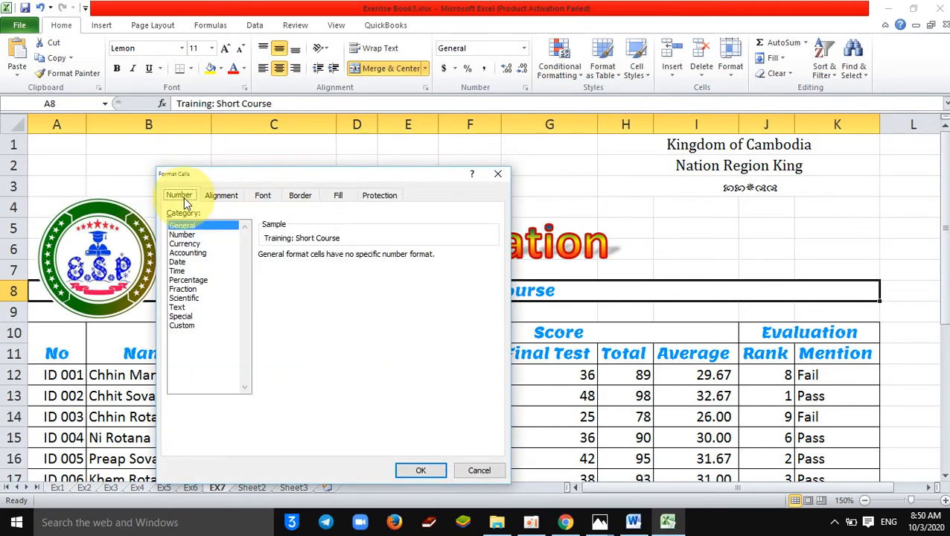
click(223, 196)
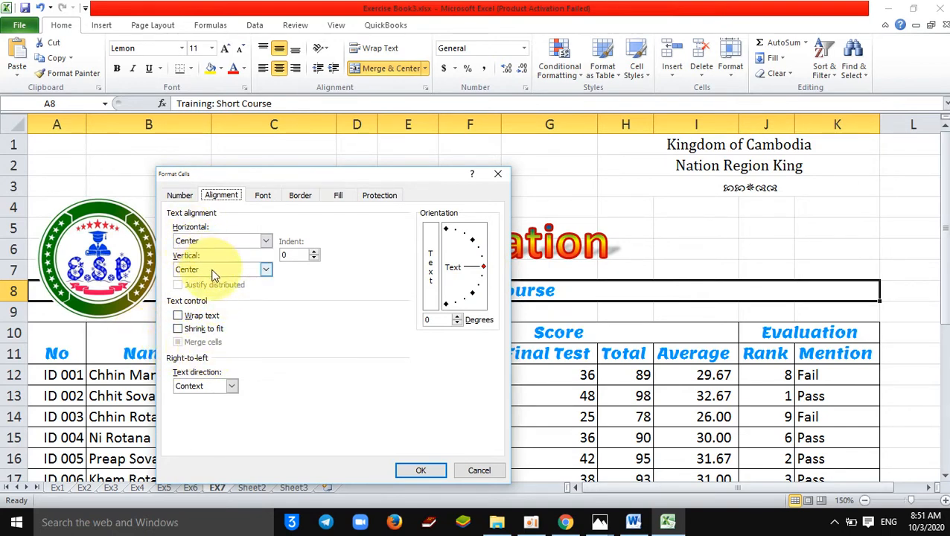
click(268, 195)
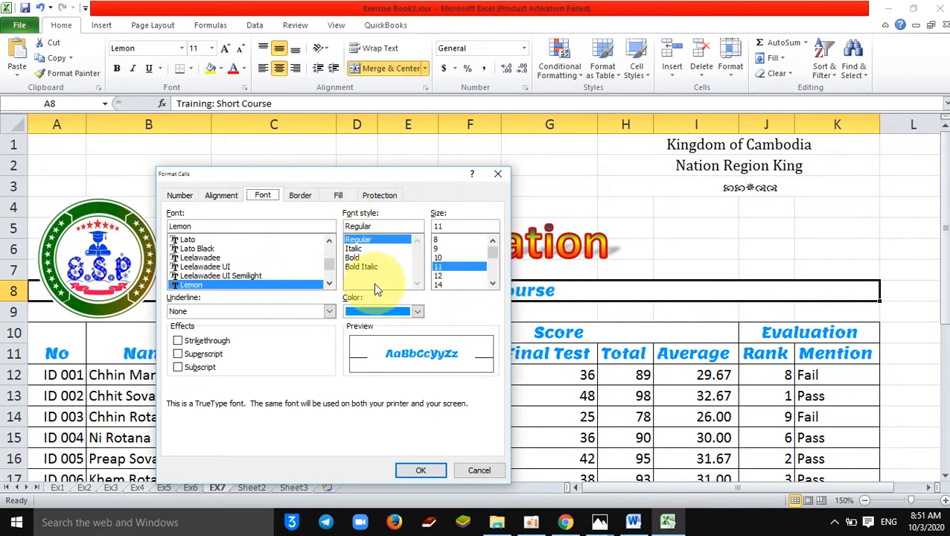
click(214, 283)
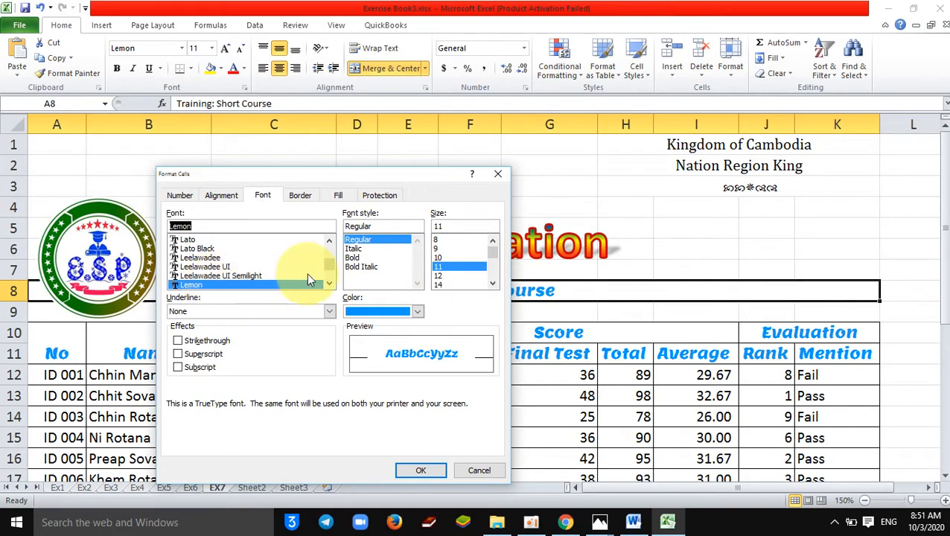
click(382, 312)
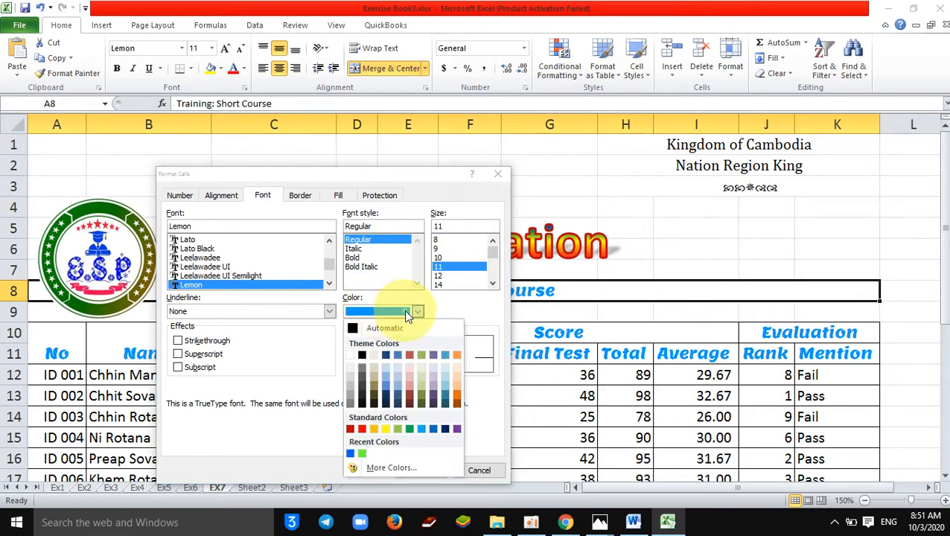
click(399, 313)
click(399, 314)
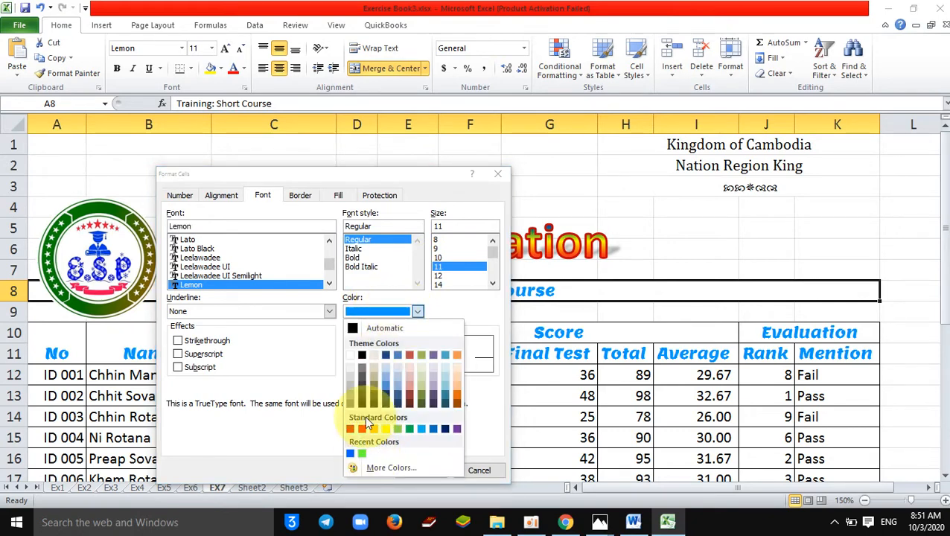
click(385, 469)
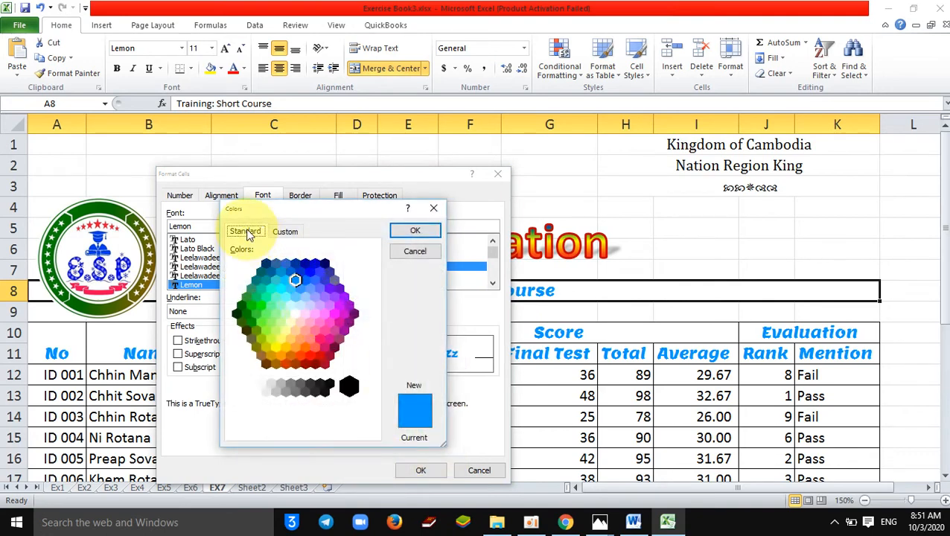
click(330, 290)
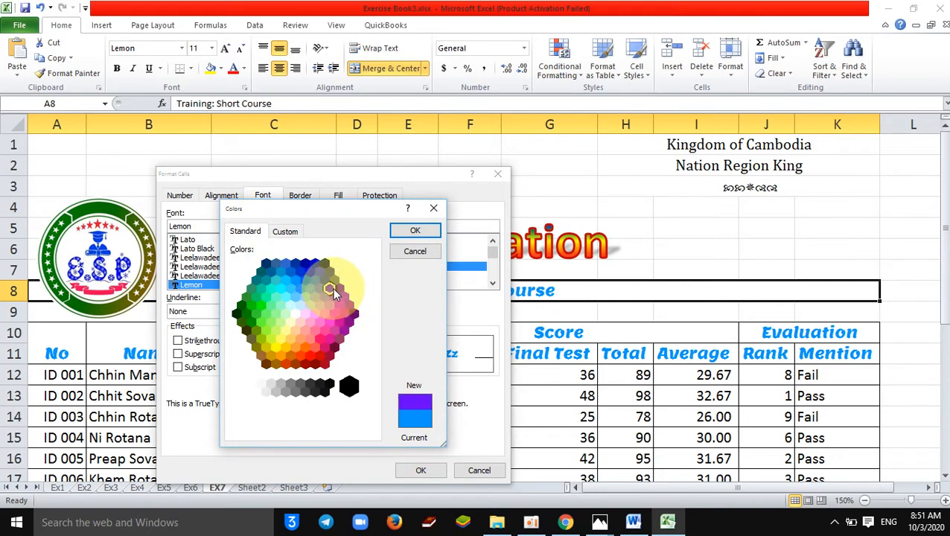
click(408, 234)
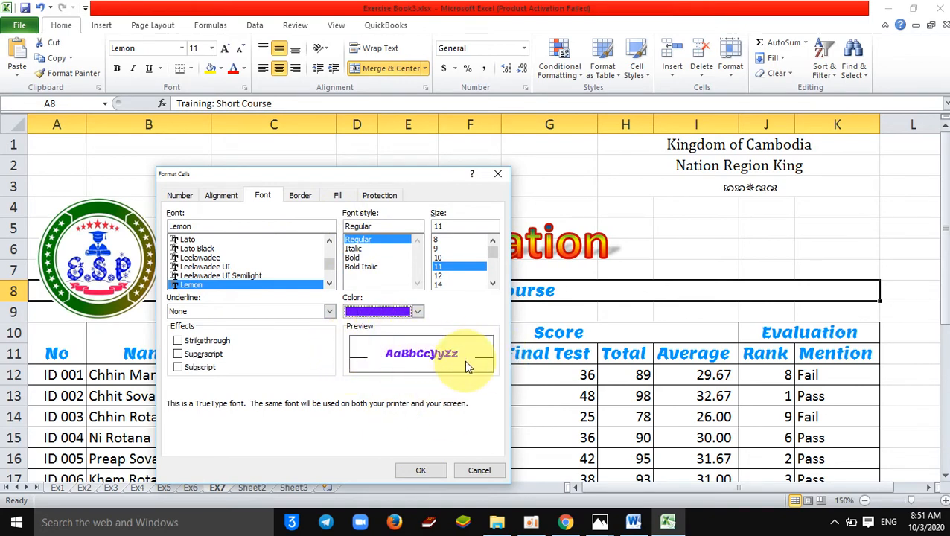
Step: Review the style's border options, try light green and orange background fills, and choose a tan fill
click(300, 196)
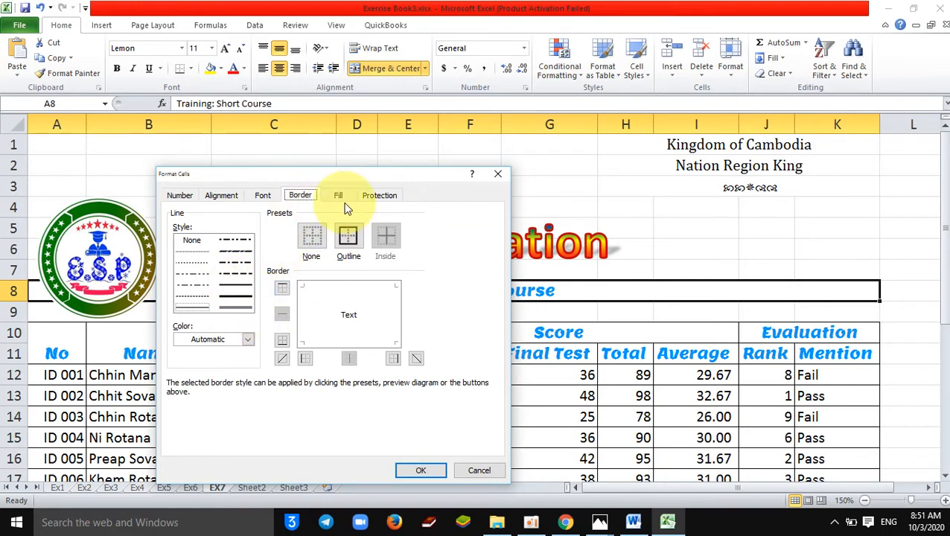
click(343, 200)
click(300, 196)
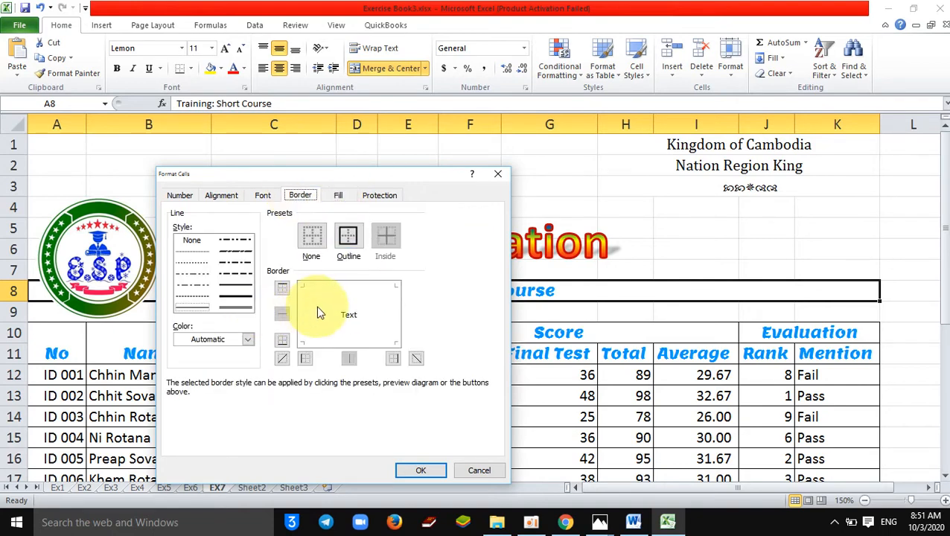
click(339, 197)
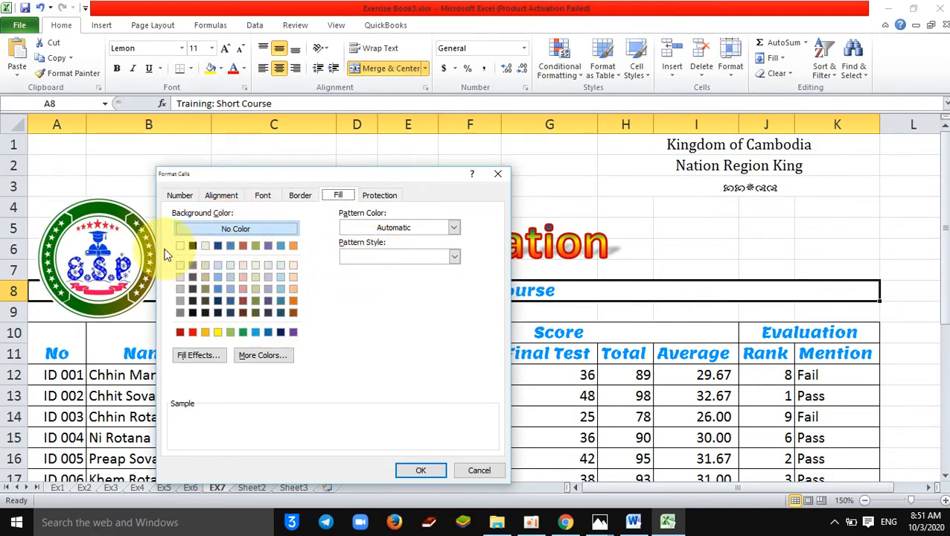
click(254, 290)
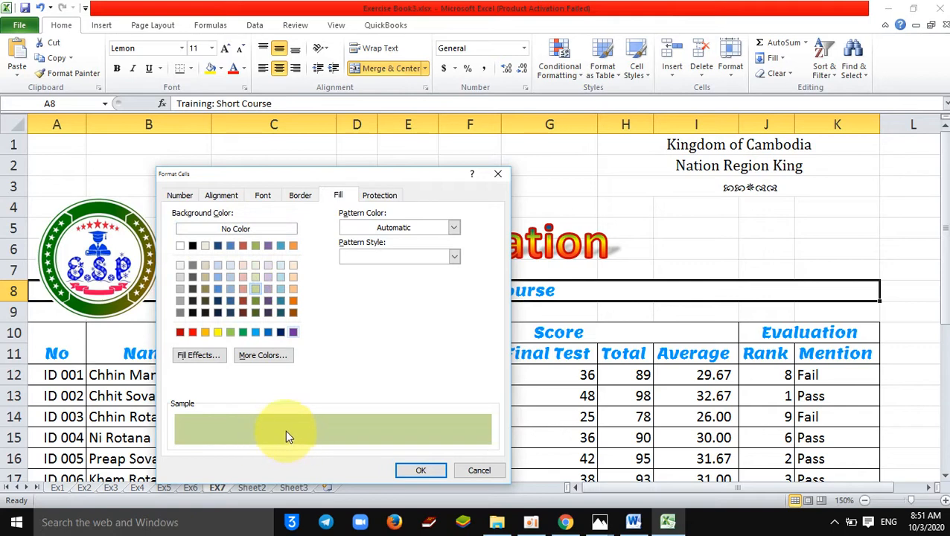
click(207, 332)
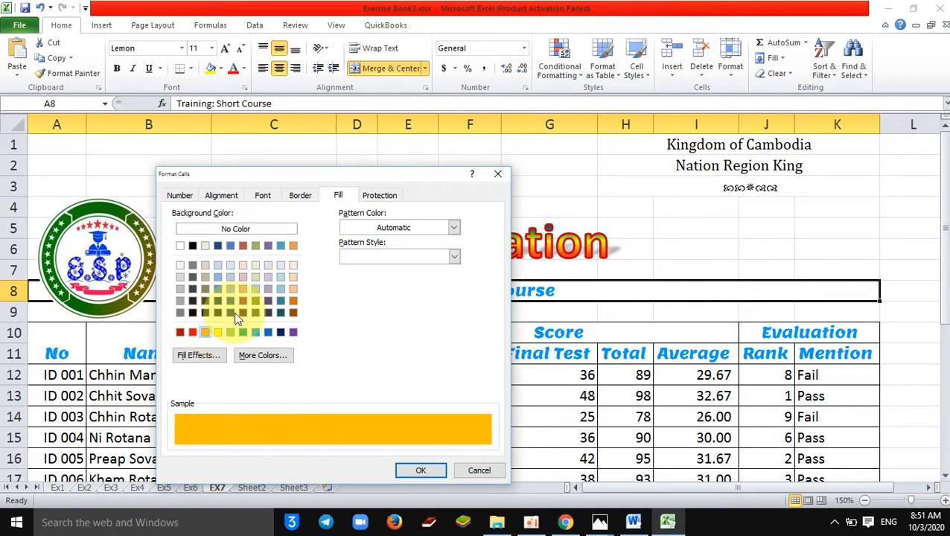
click(242, 289)
click(208, 277)
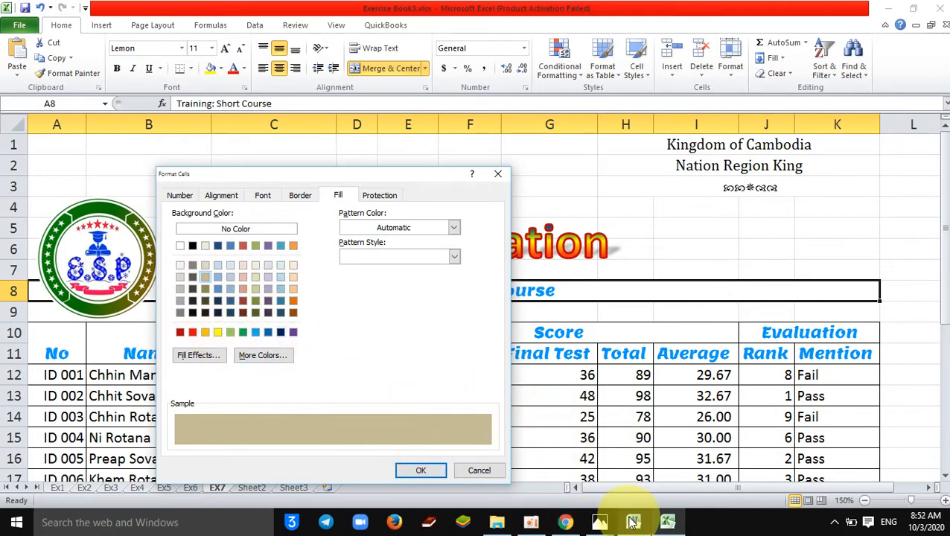
Step: Check the title band in 7.pdf, then give the ESP1 style a two-colour gradient fill with horizontal shading after previewing other shading styles
click(566, 522)
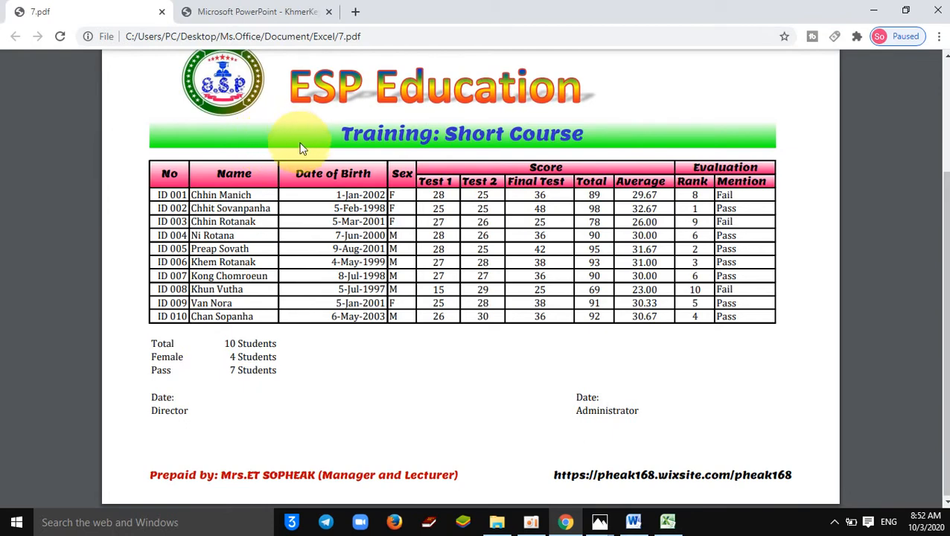
click(665, 521)
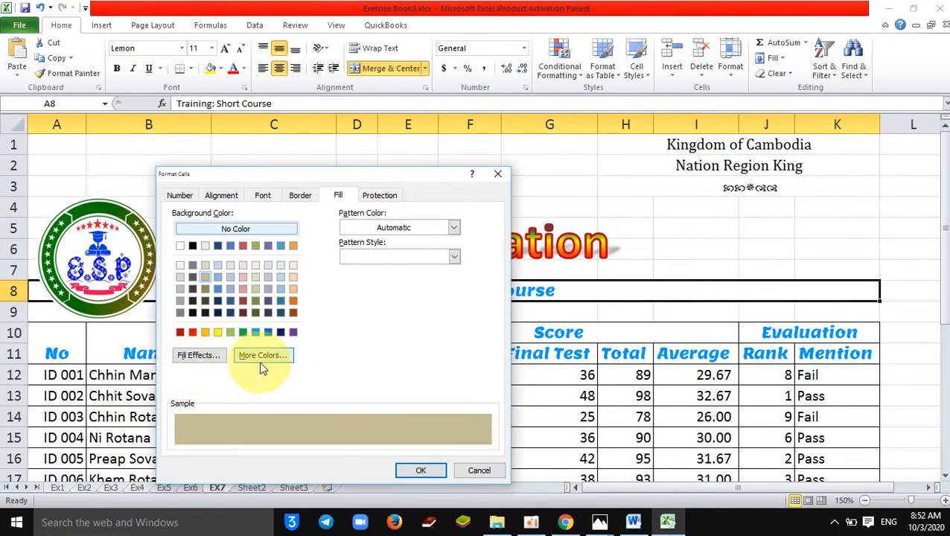
click(195, 357)
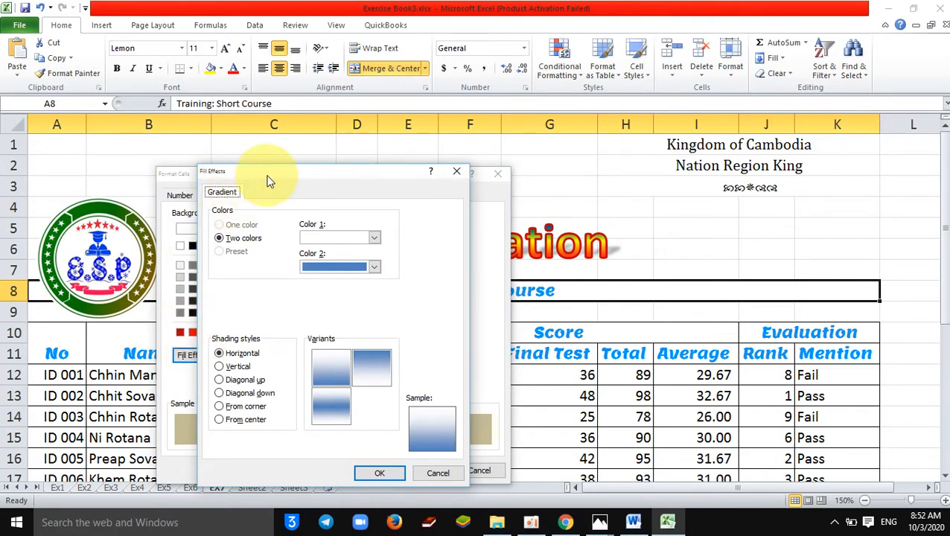
drag(270, 182, 485, 174)
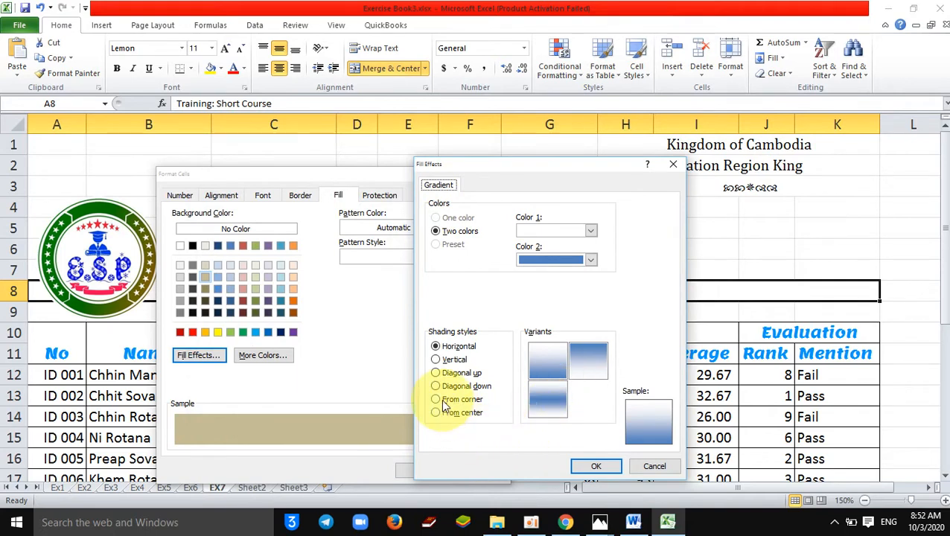
click(451, 359)
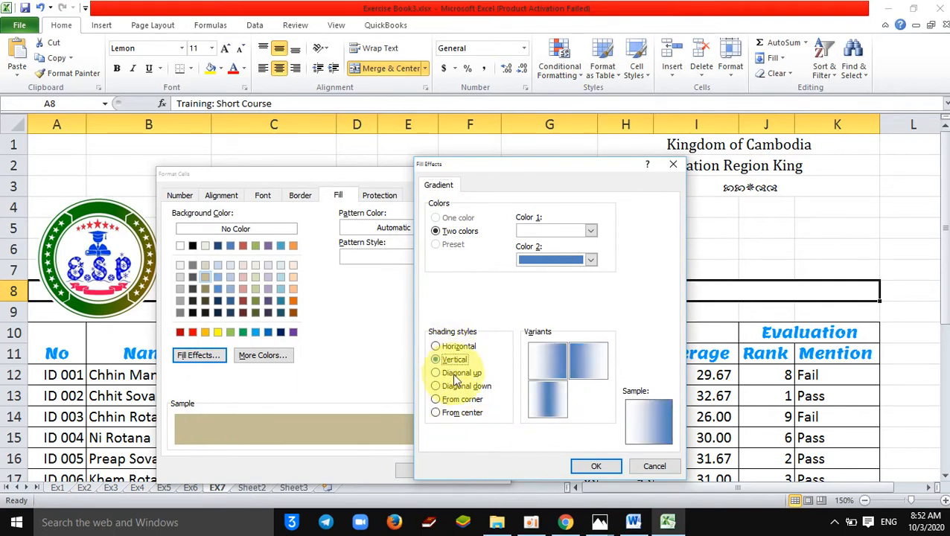
click(460, 387)
click(457, 414)
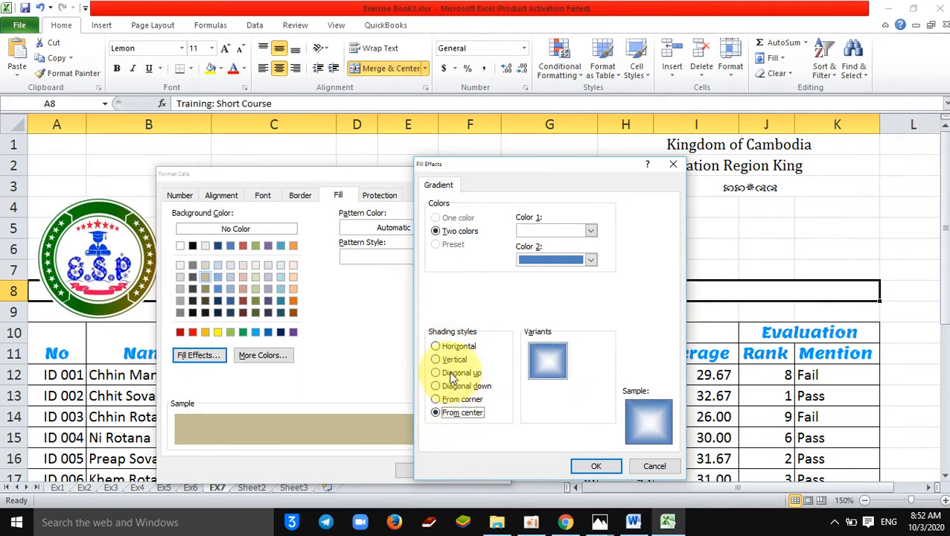
click(448, 348)
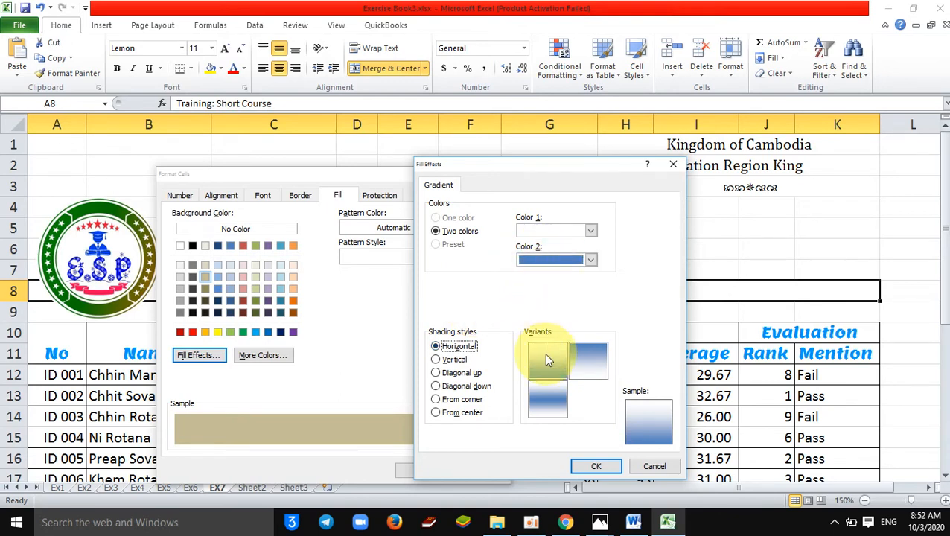
Step: Try a light and then a dark olive green as Color 2 of the gradient
click(542, 262)
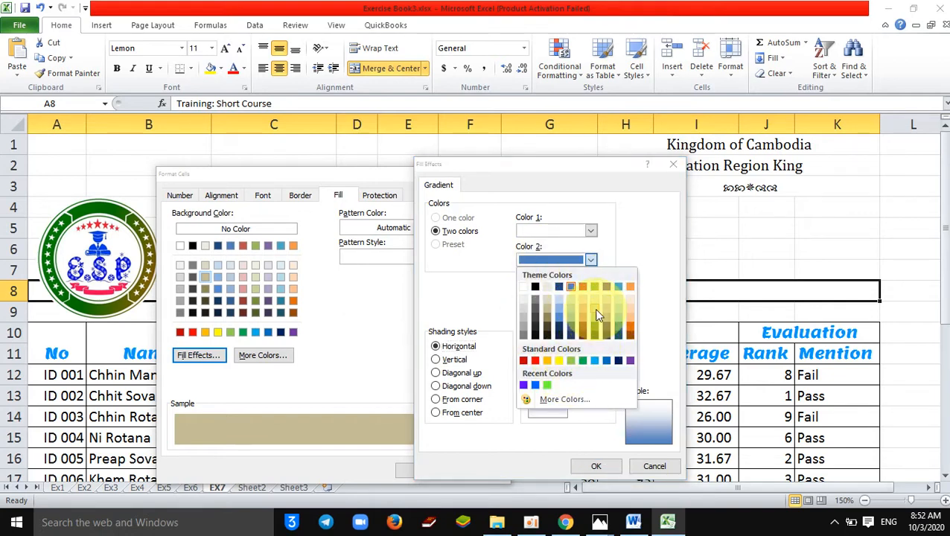
click(594, 308)
click(577, 262)
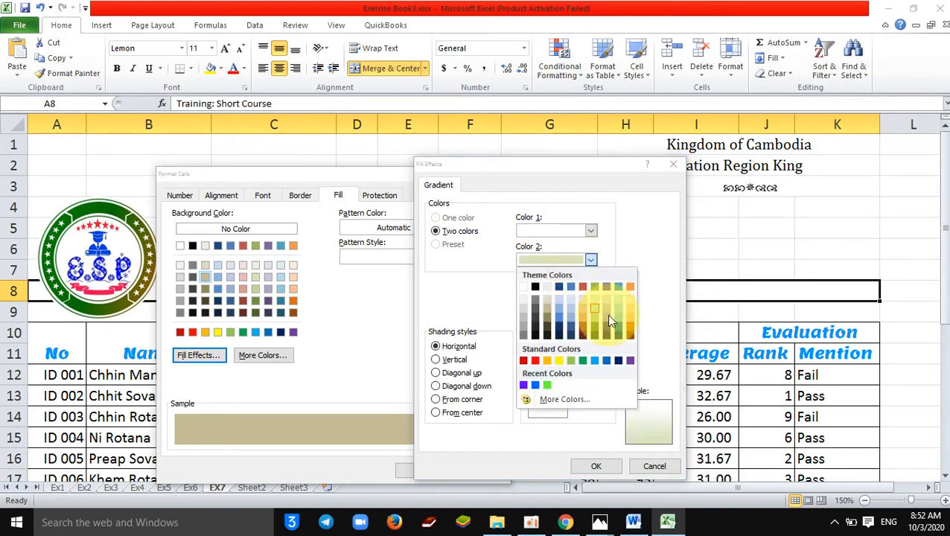
click(596, 328)
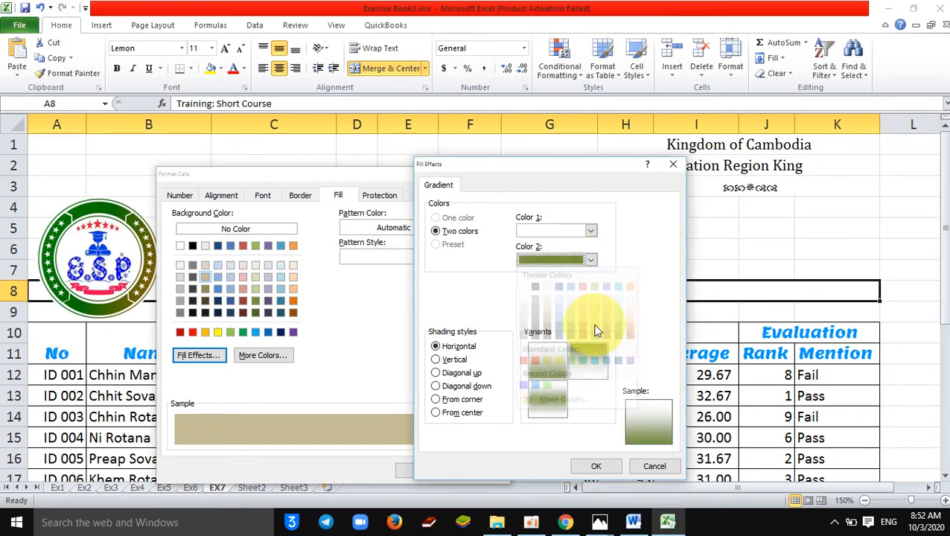
click(548, 262)
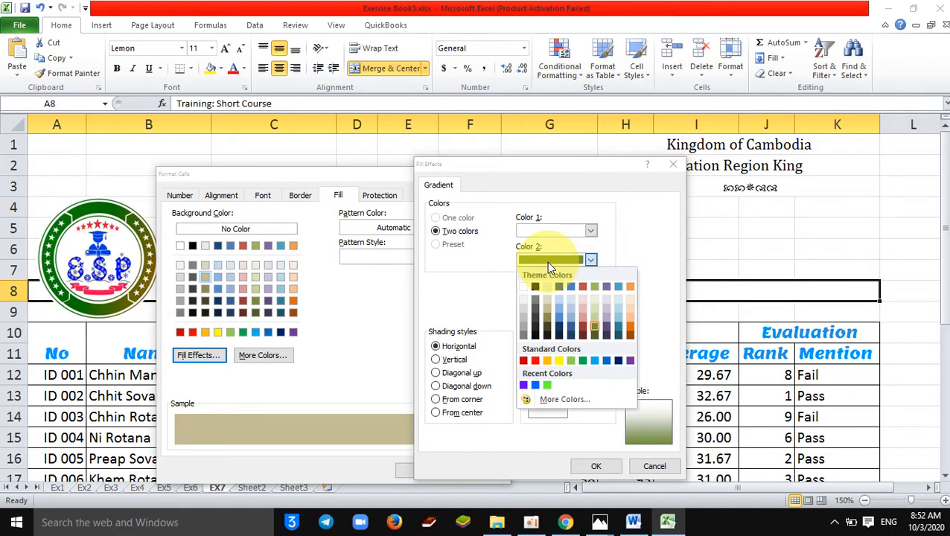
click(562, 399)
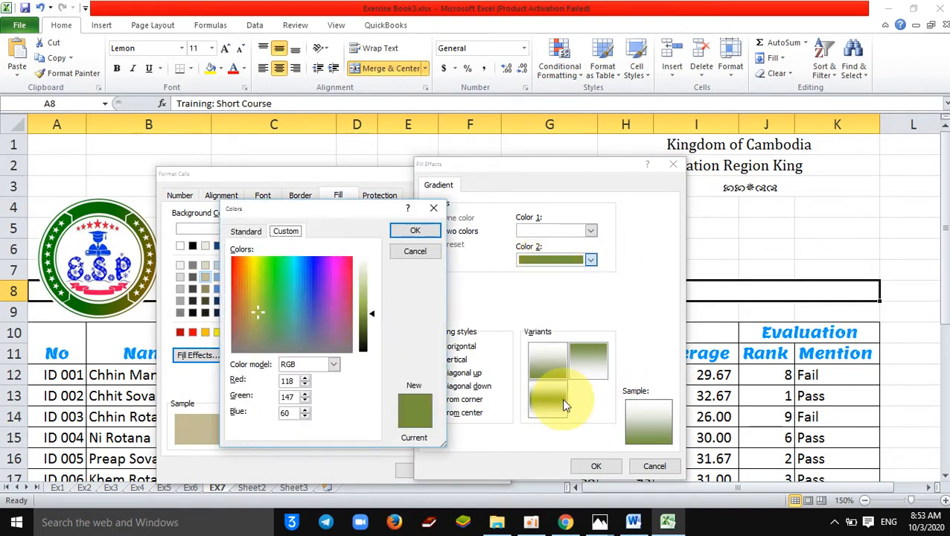
click(246, 233)
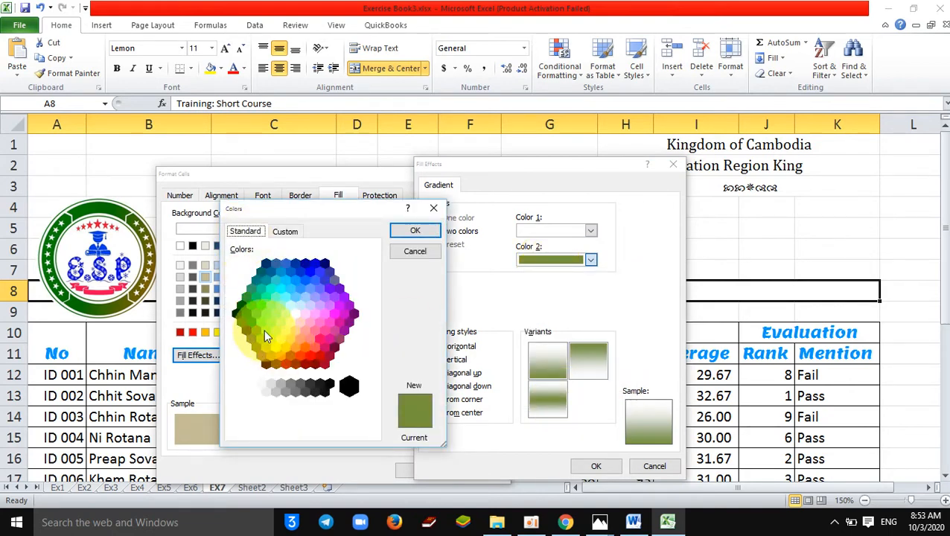
click(265, 331)
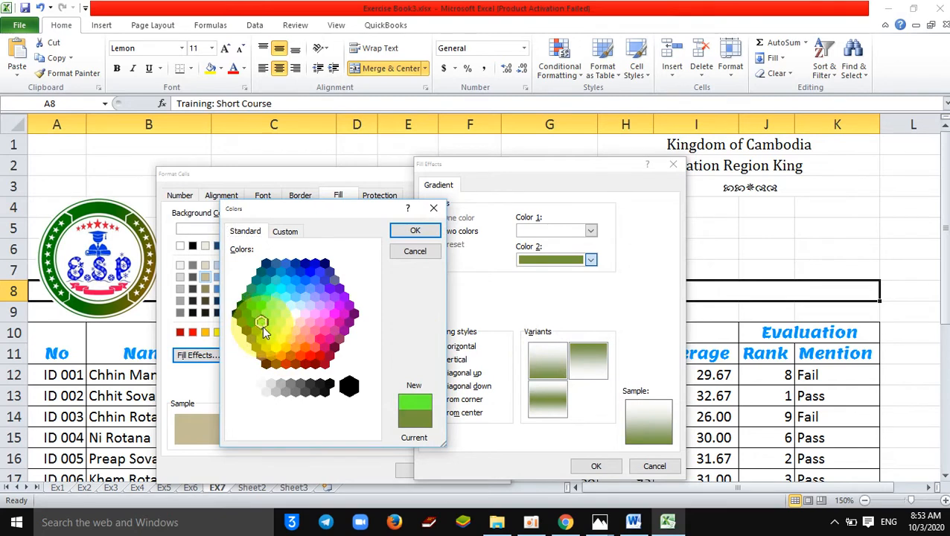
click(401, 237)
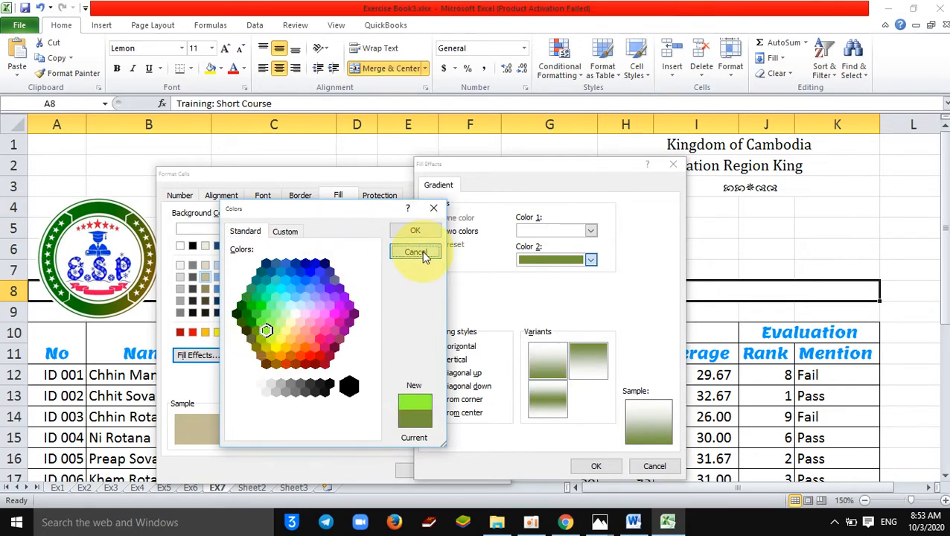
click(415, 253)
Step: Set the gradient's Color 2 to the recently used bright green and save the ESP1 style
click(557, 263)
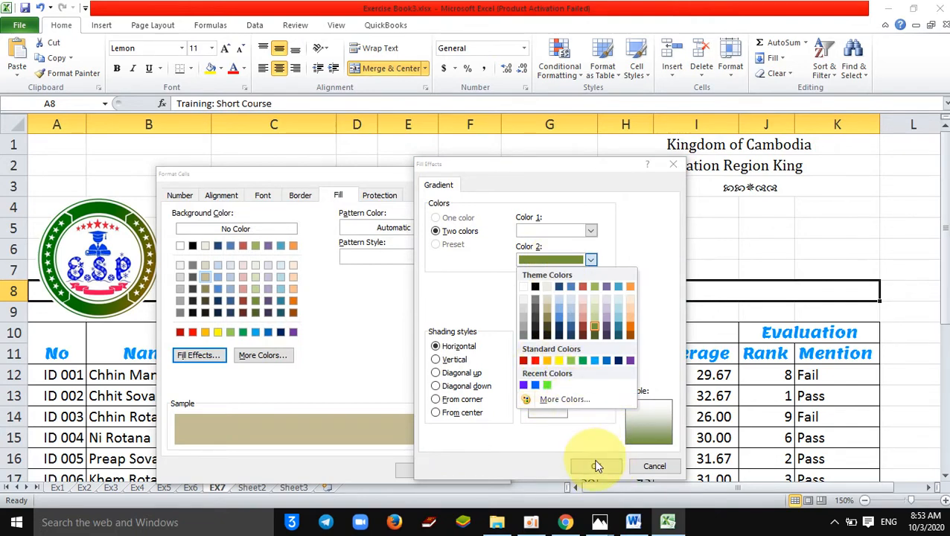
click(547, 385)
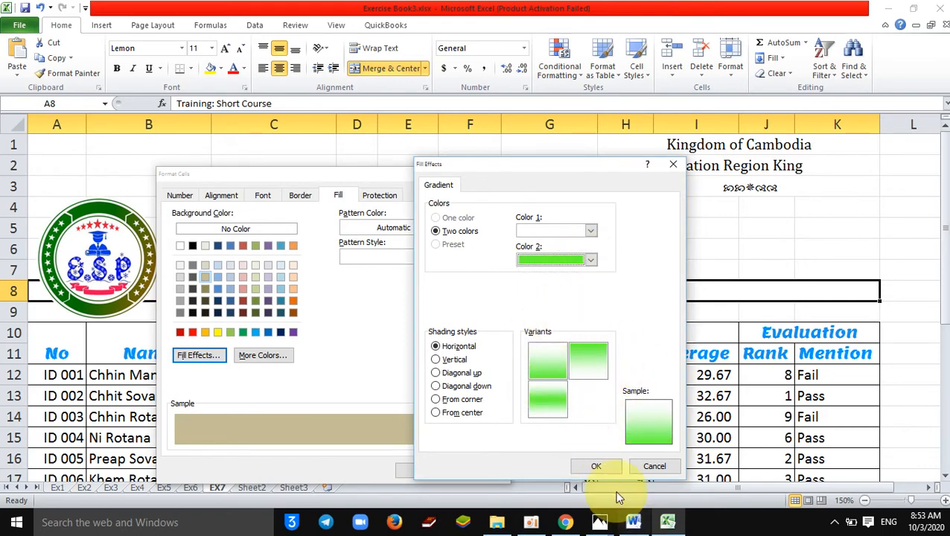
click(595, 466)
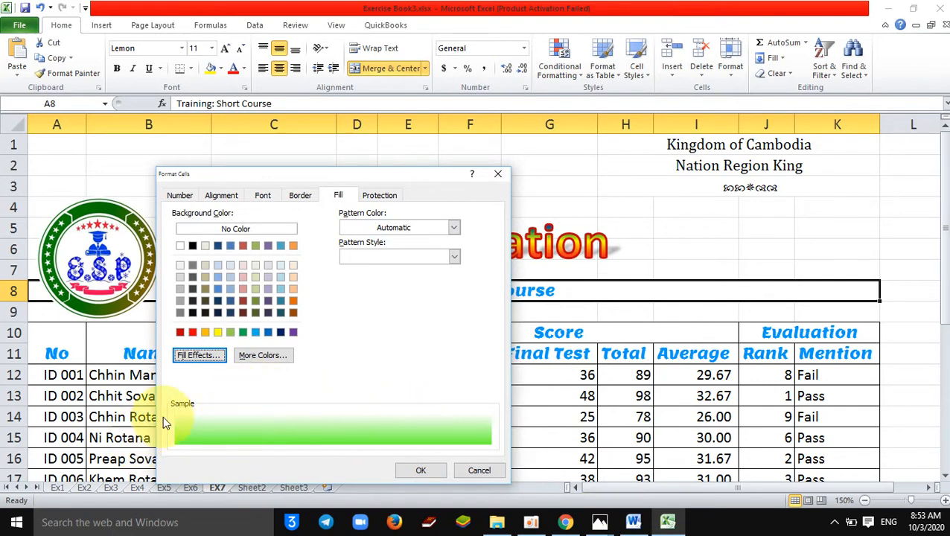
click(418, 470)
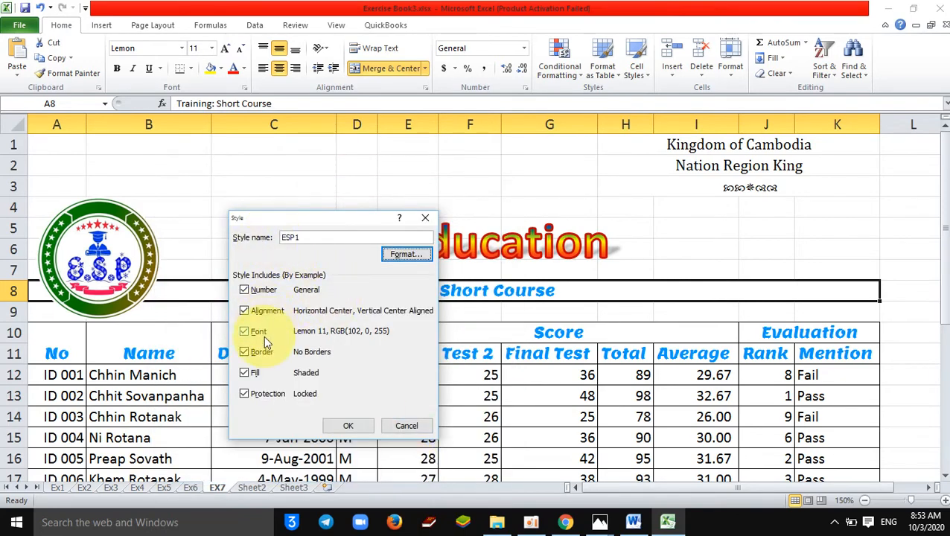
click(349, 421)
Step: Apply the custom ESP1 cell style to the merged "Training: Short Course" title row
click(470, 327)
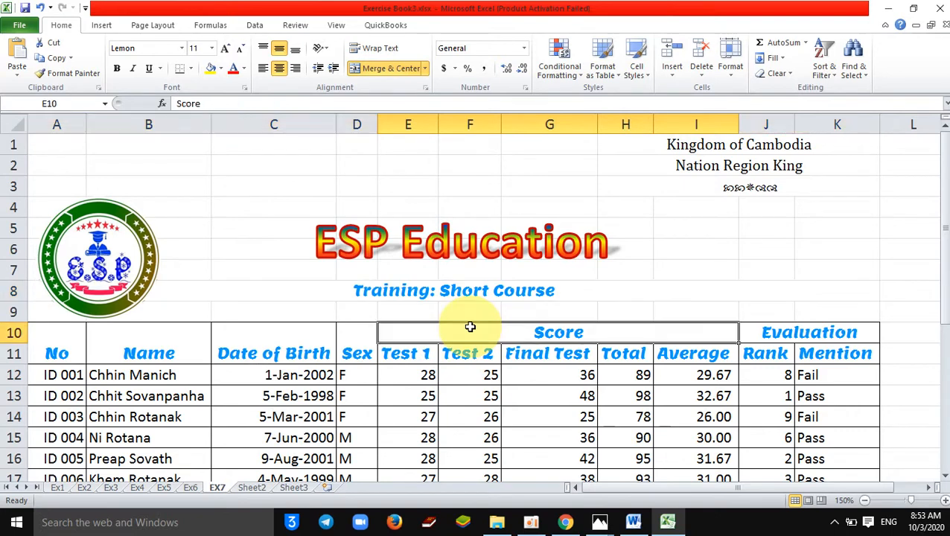
click(312, 296)
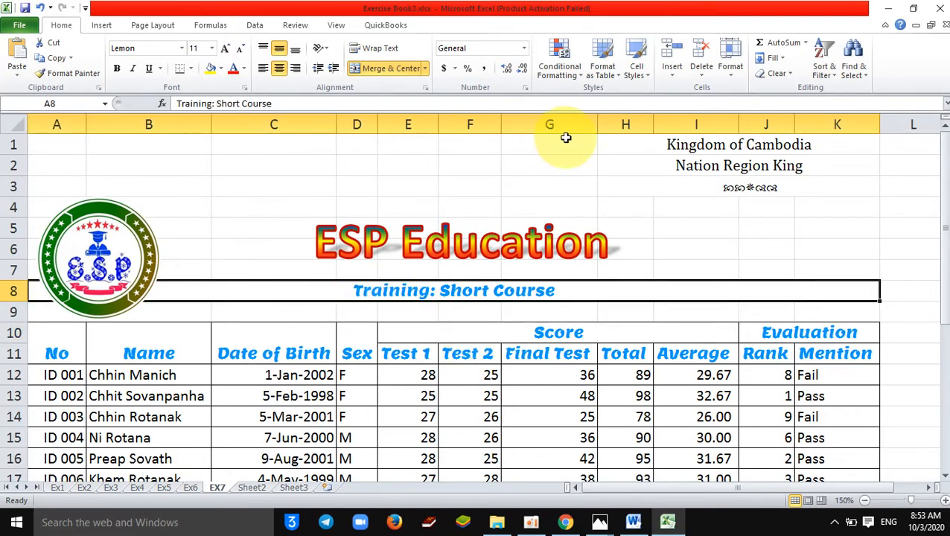
click(640, 74)
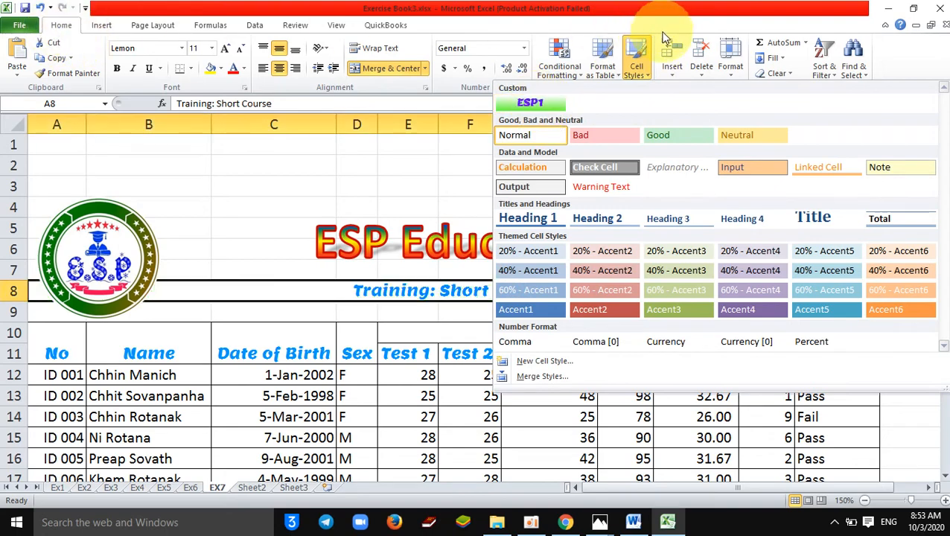
click(531, 104)
click(743, 244)
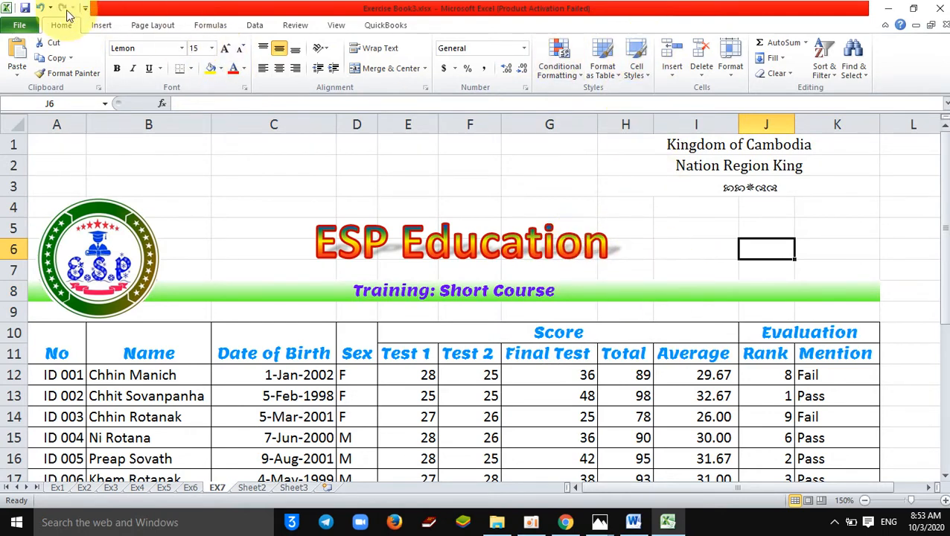
Step: Try the ESP1 style on empty cell J6, then undo it
click(638, 59)
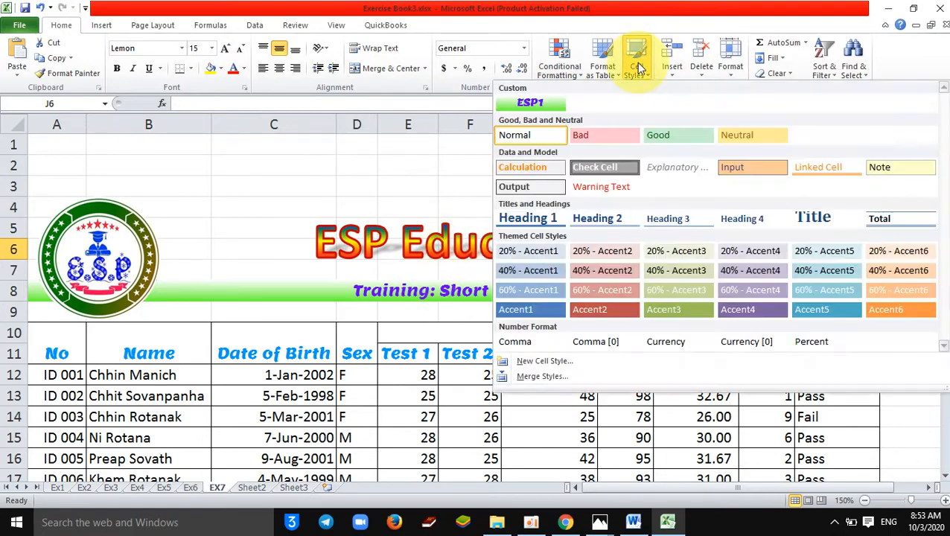
click(421, 183)
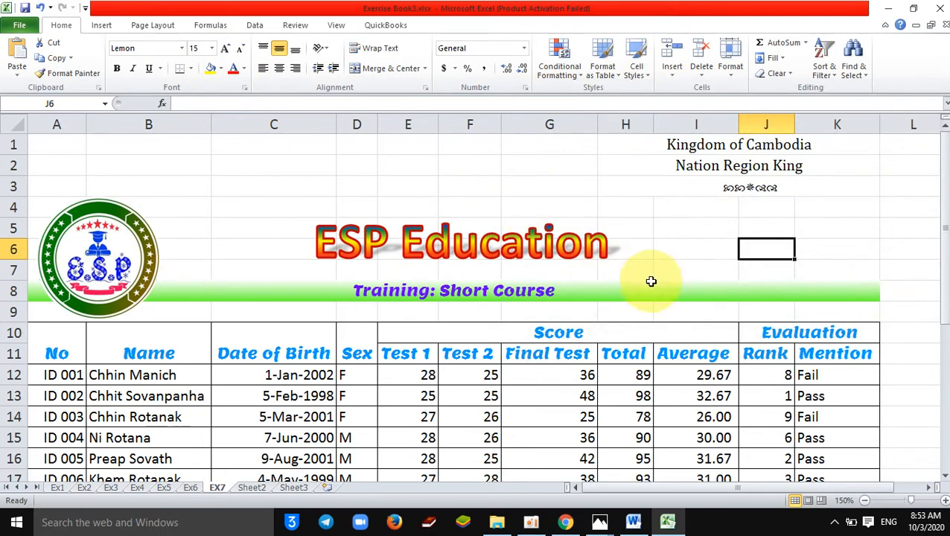
click(637, 58)
click(530, 104)
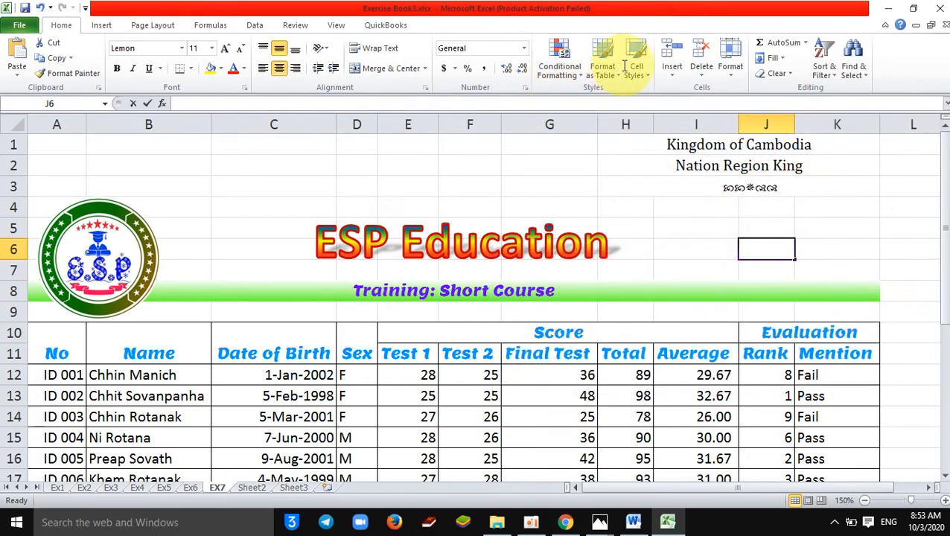
click(590, 161)
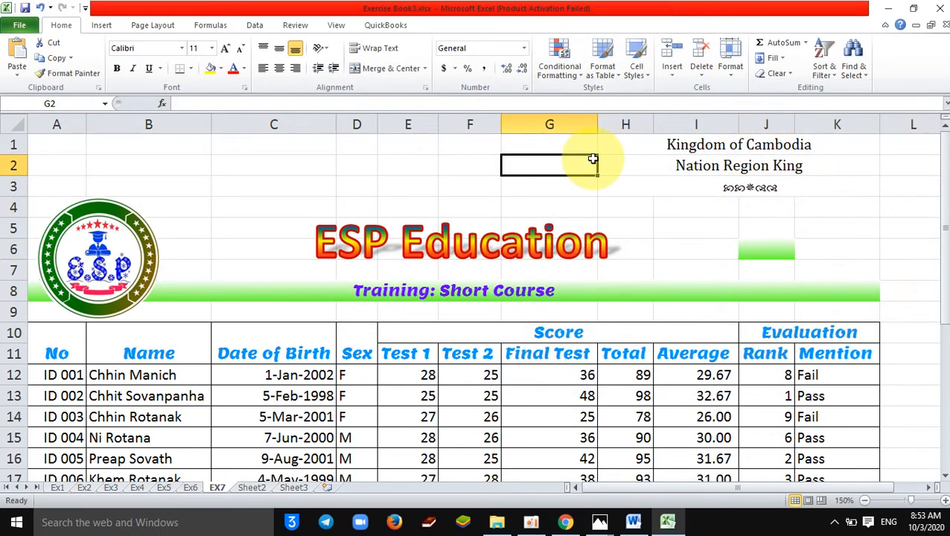
click(763, 256)
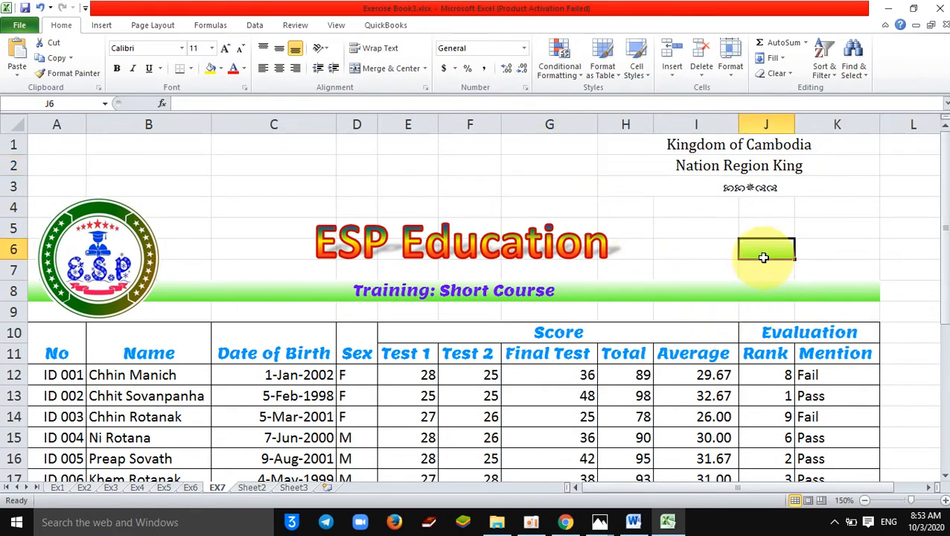
click(39, 8)
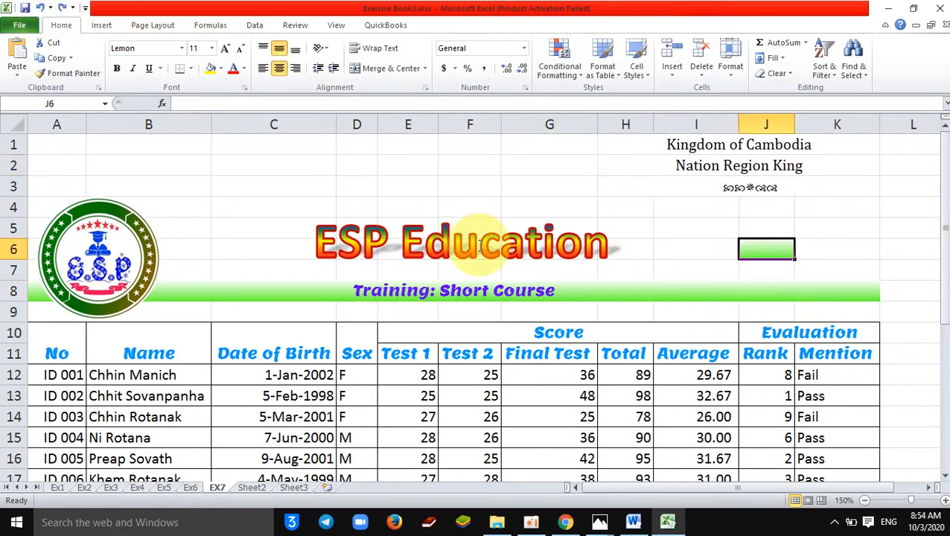
click(39, 9)
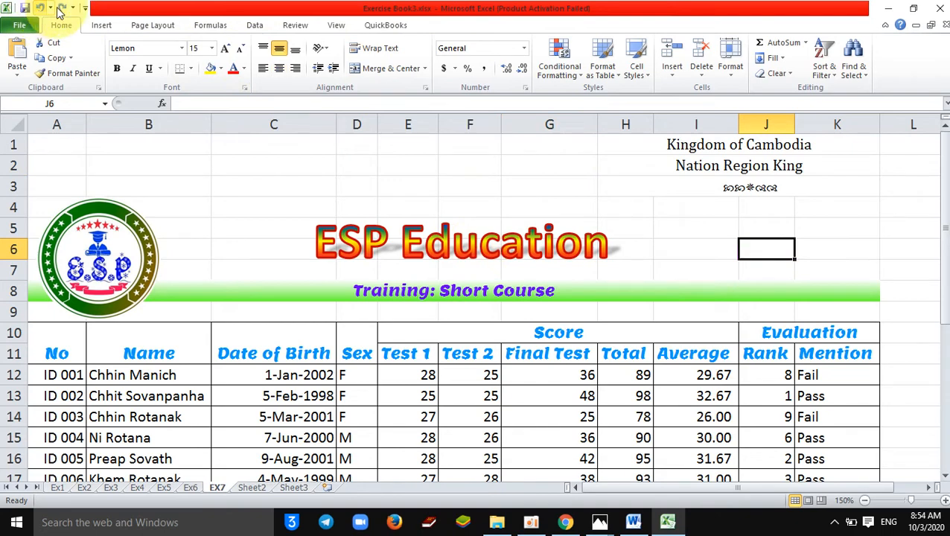
click(681, 227)
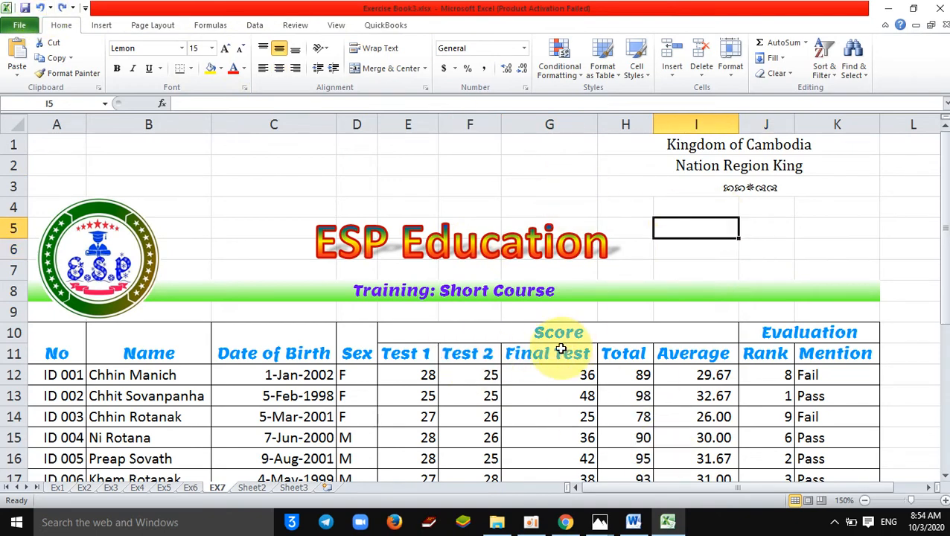
Step: Examine the table header's formatting in 7.pdf in Chrome and return to the Excel workbook
click(565, 521)
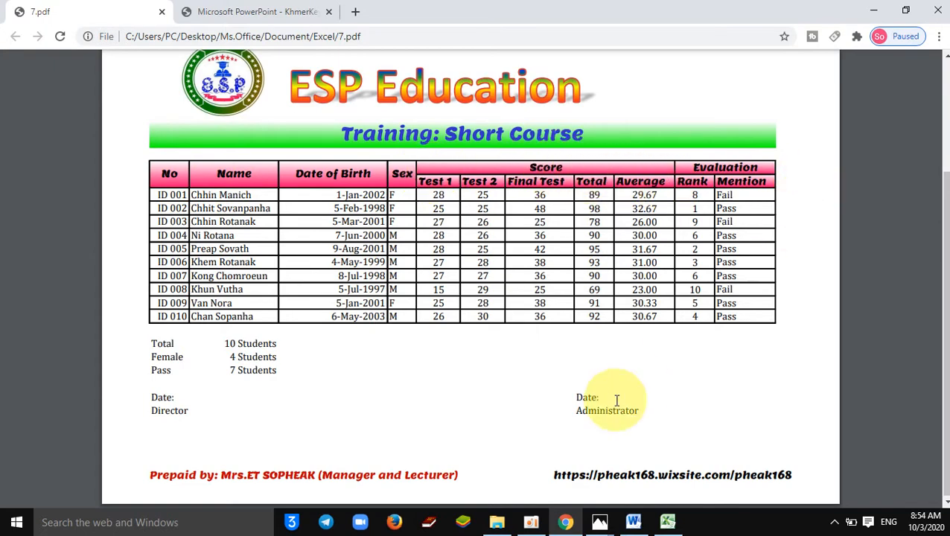
click(683, 525)
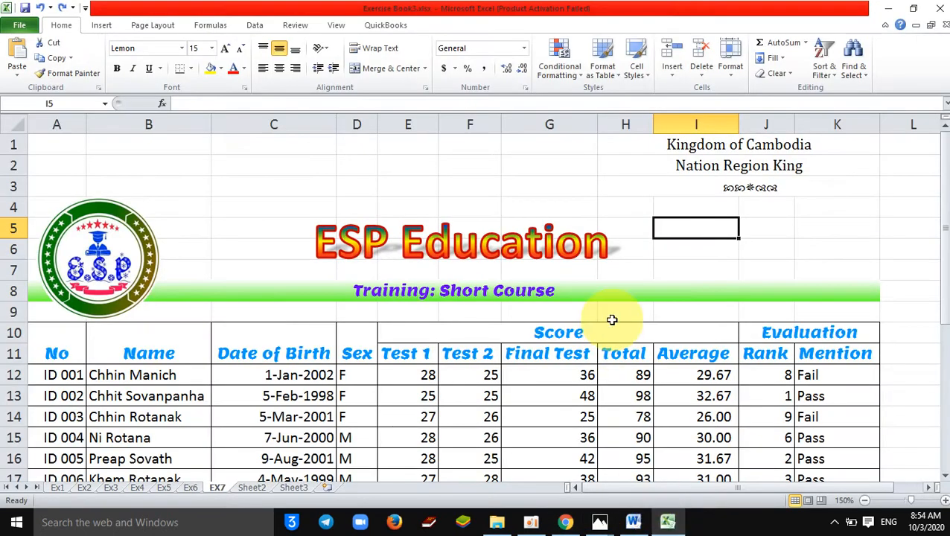
click(611, 320)
click(683, 208)
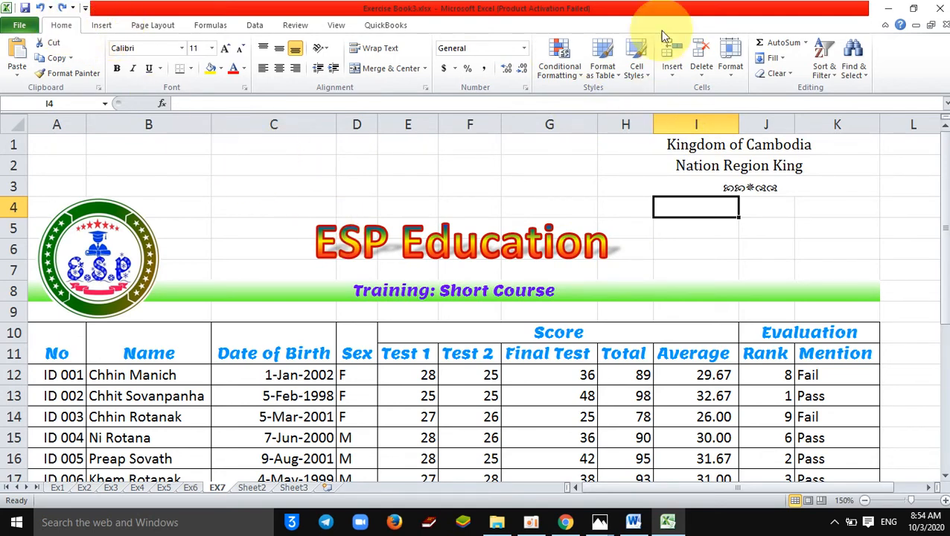
click(638, 66)
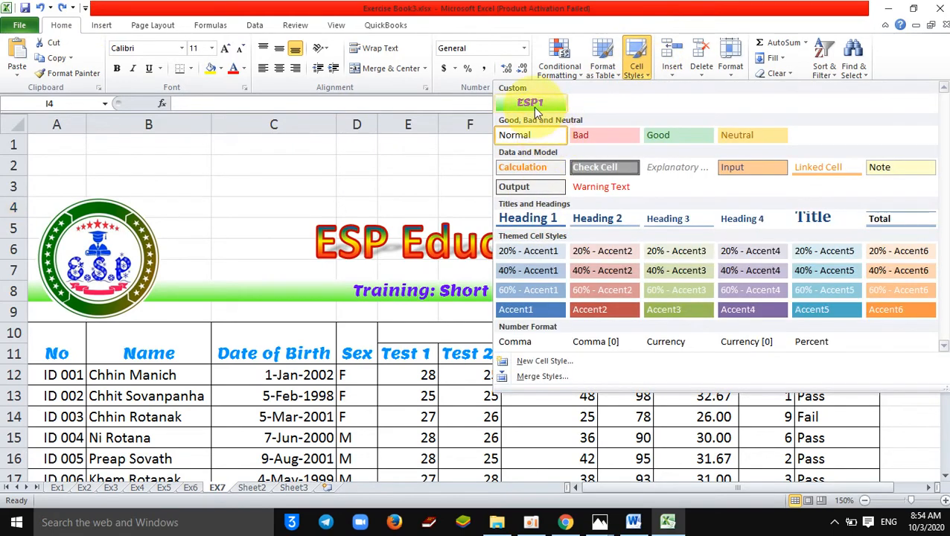
click(544, 361)
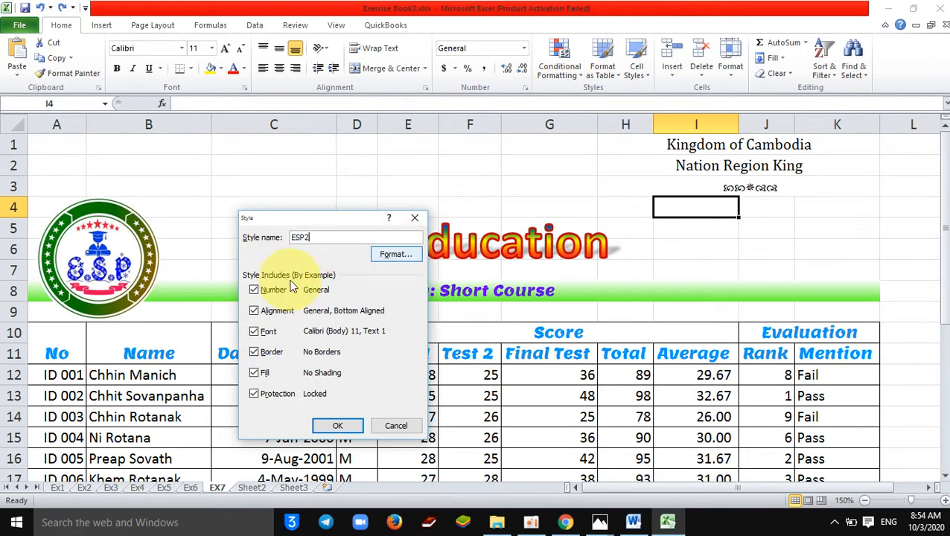
click(393, 257)
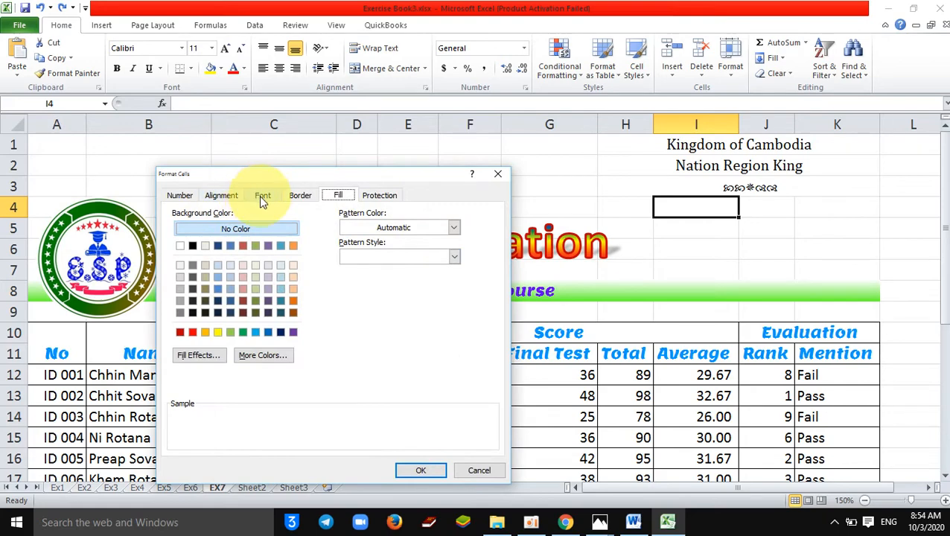
click(261, 195)
click(568, 522)
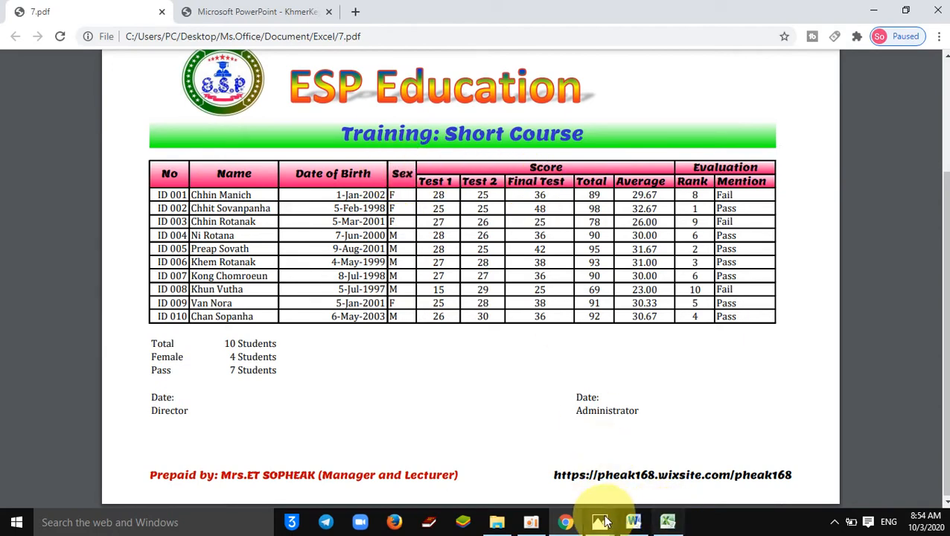
click(667, 522)
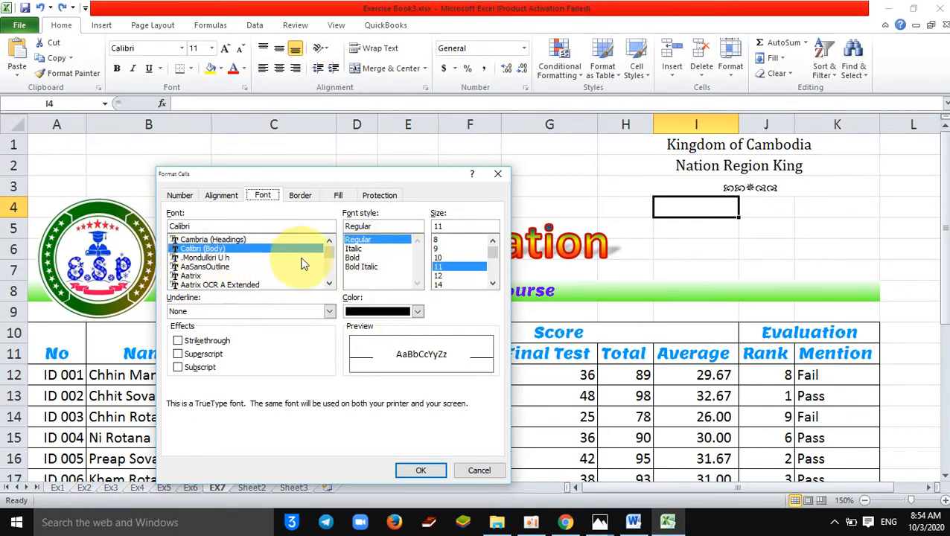
click(329, 283)
click(329, 283)
click(329, 283)
click(329, 283)
click(329, 283)
click(329, 283)
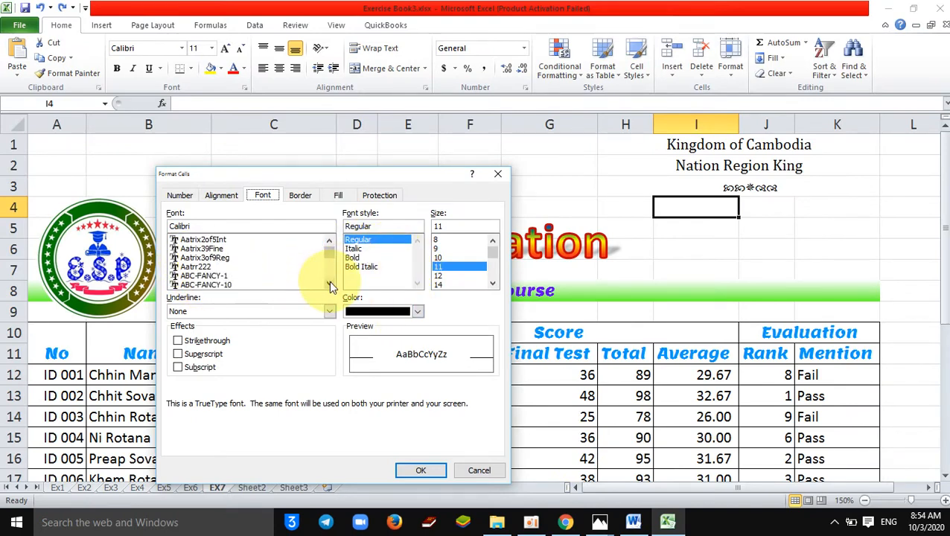
click(248, 226)
text(Le)
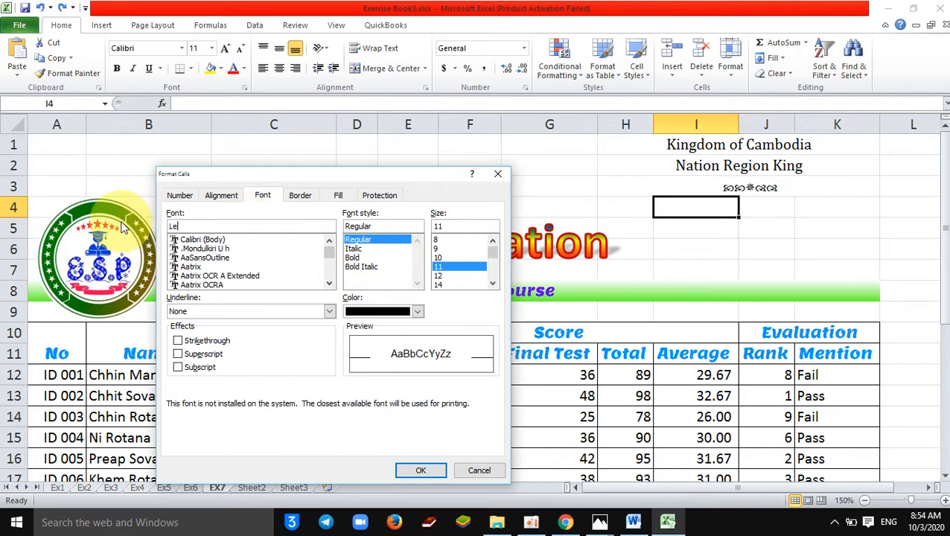
text(mon)
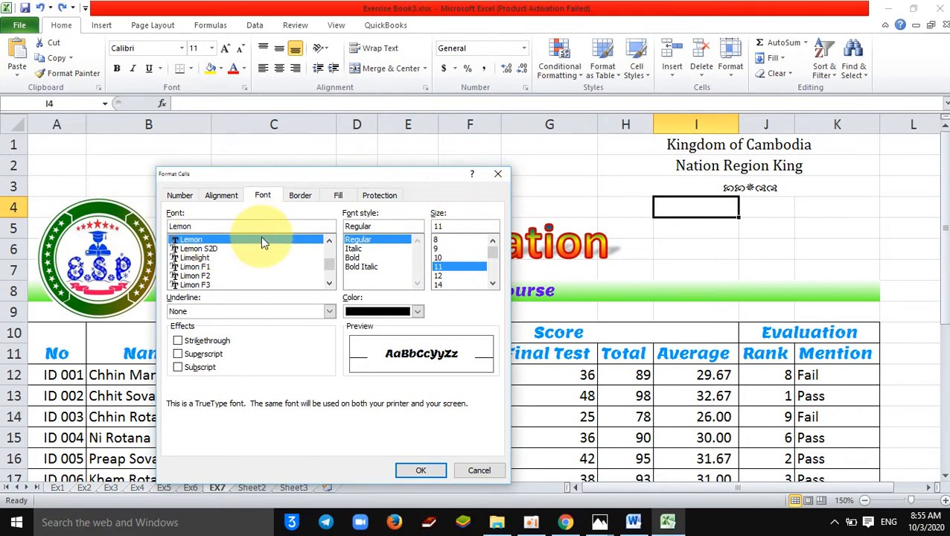
click(497, 174)
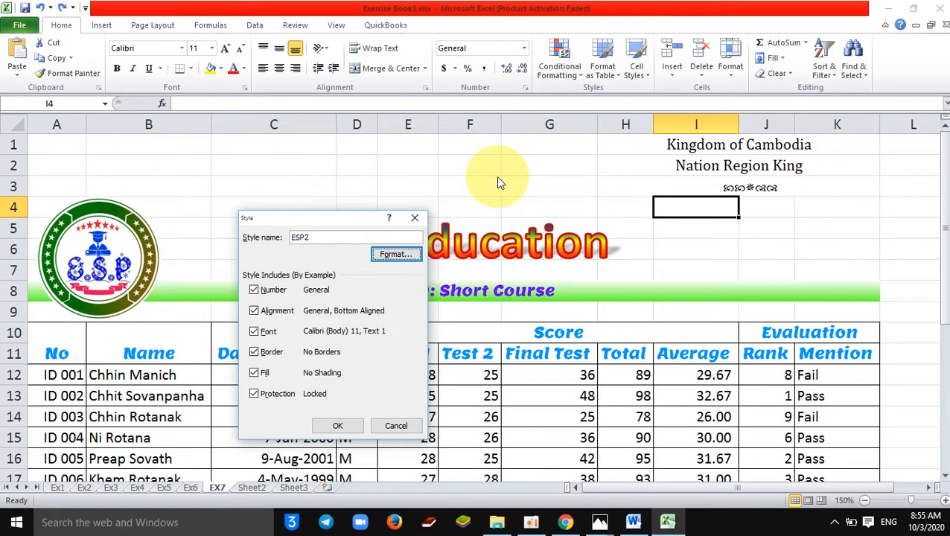
click(421, 220)
Step: Start a new cell style named ESP2 from the table header range A10:K11 and set its font color to Automatic
drag(43, 354, 812, 328)
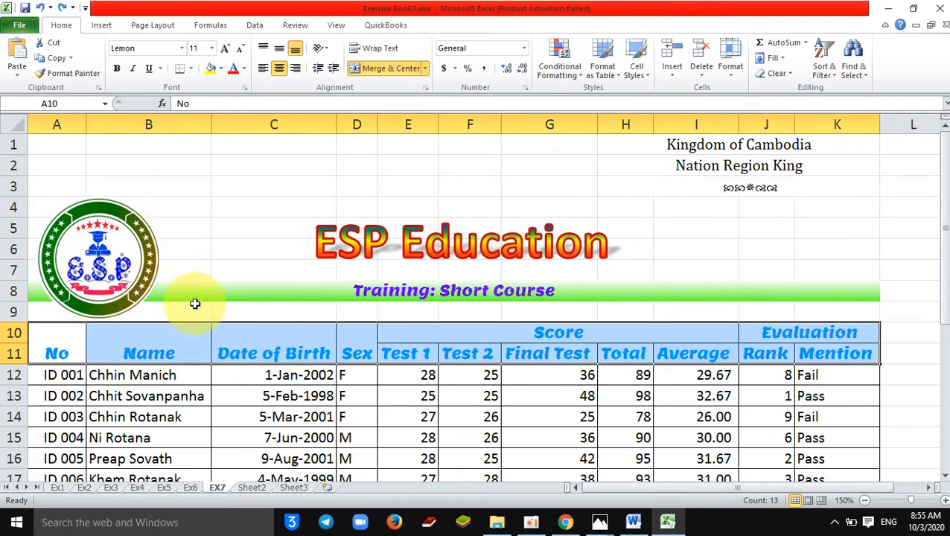
click(642, 68)
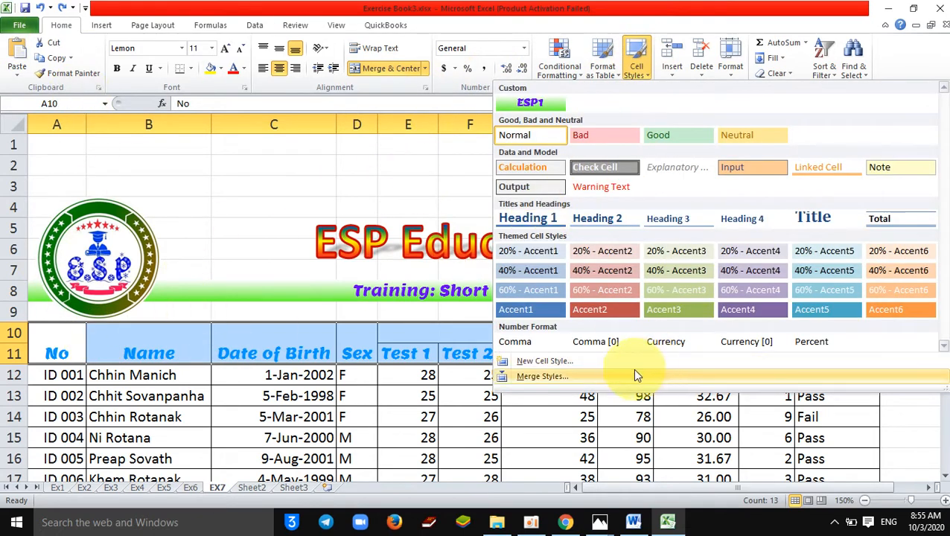
click(608, 360)
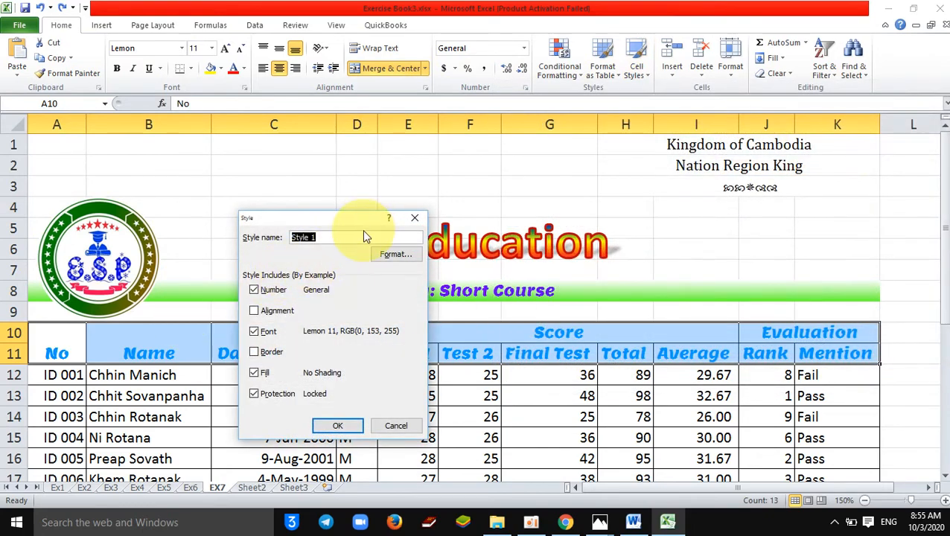
text(ESP2)
click(399, 256)
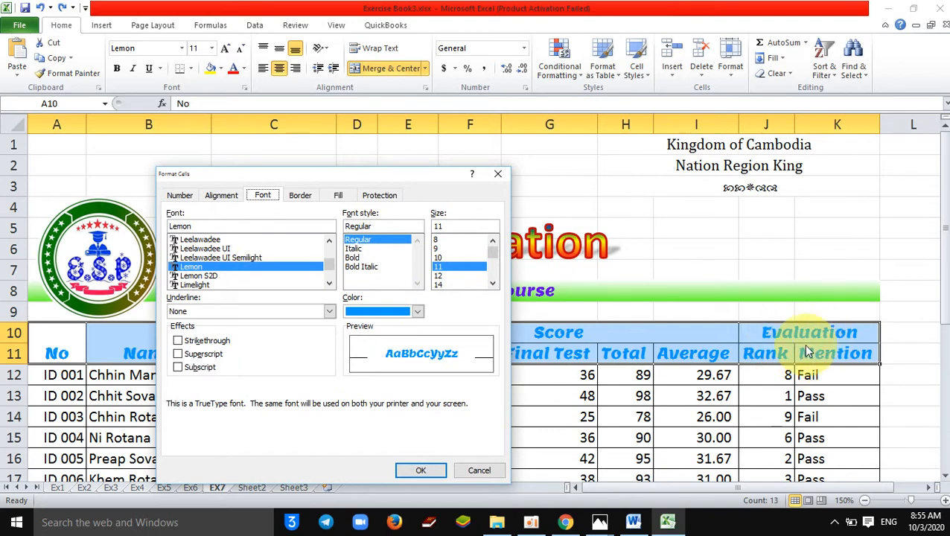
click(409, 312)
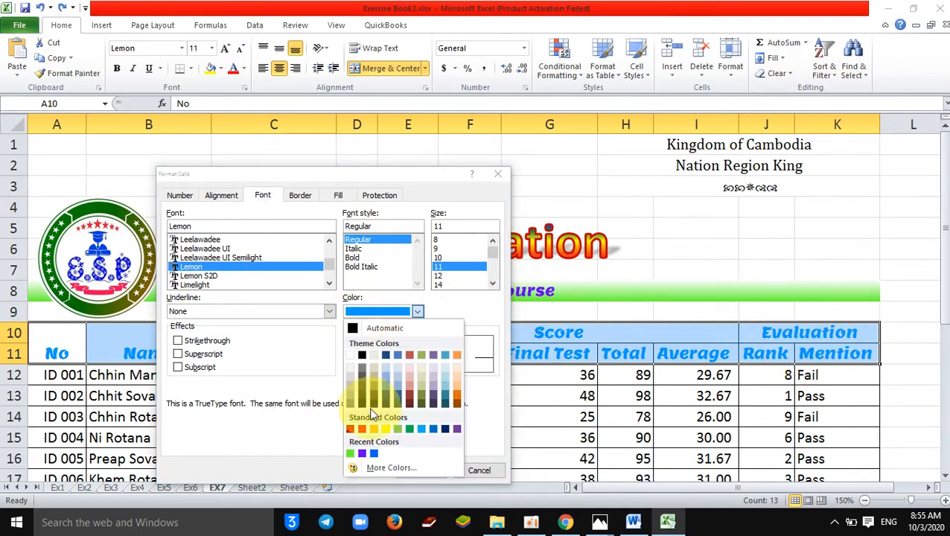
click(355, 329)
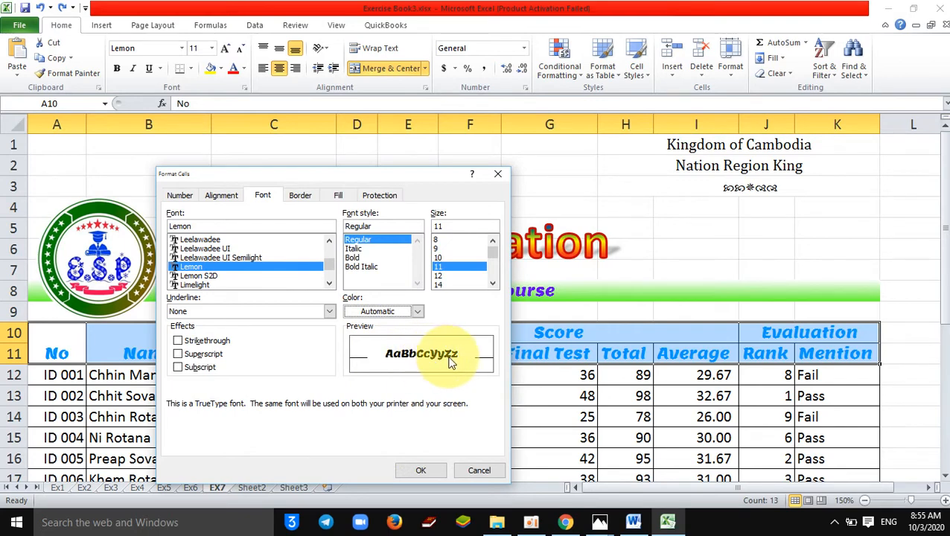
Step: Give the ESP2 style a horizontal two-color gradient fill with bright pink from the standard colors as Color 2
click(337, 197)
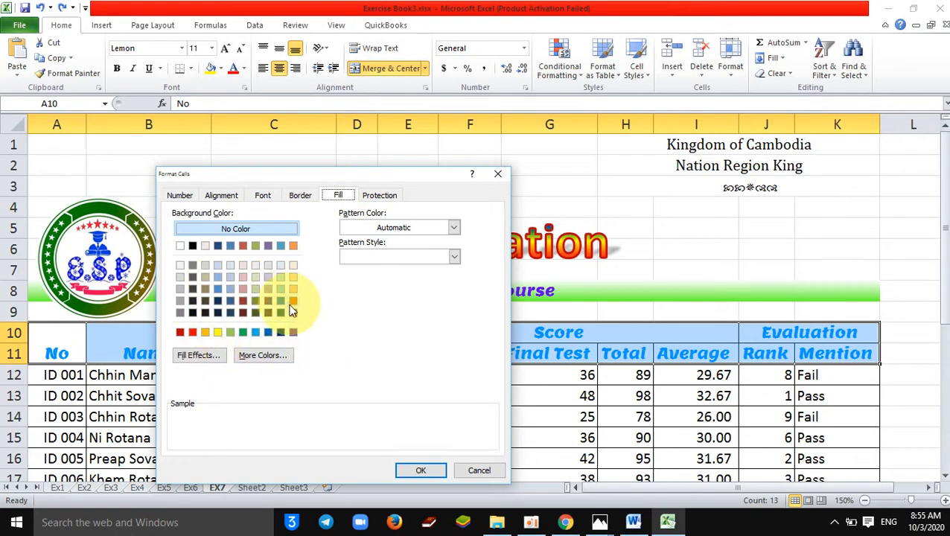
click(195, 356)
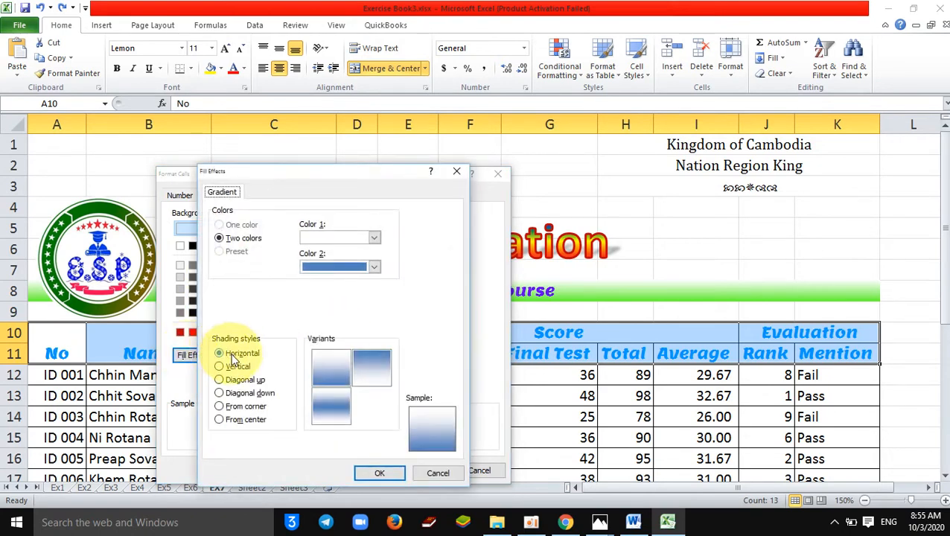
drag(289, 173, 447, 187)
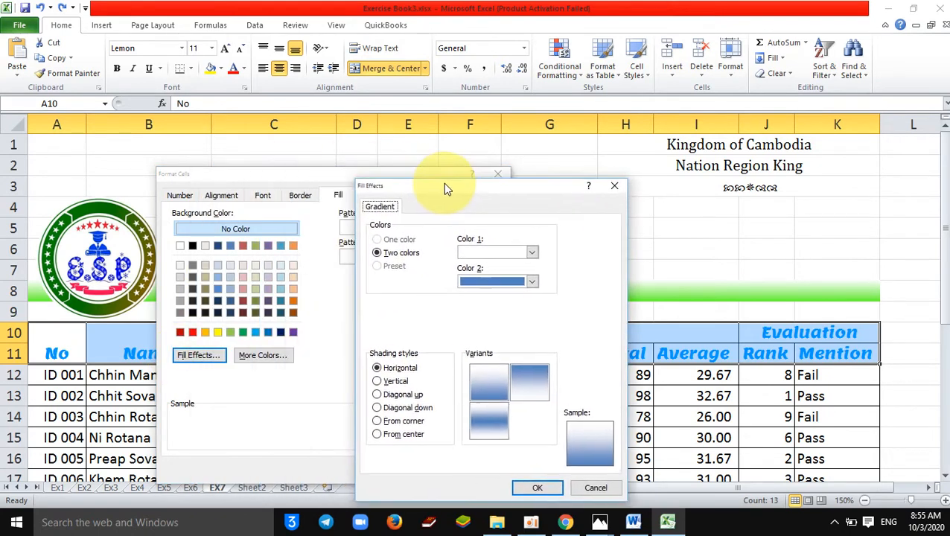
click(508, 282)
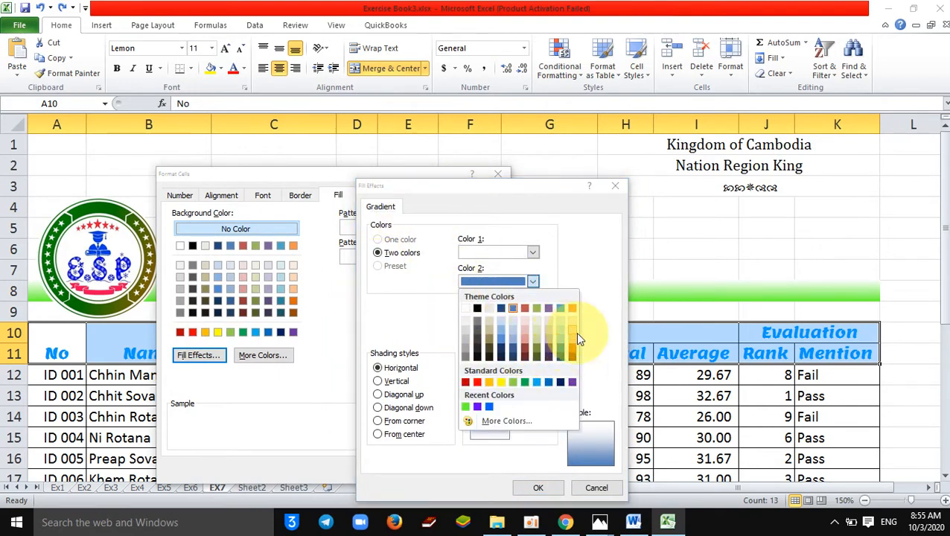
click(489, 422)
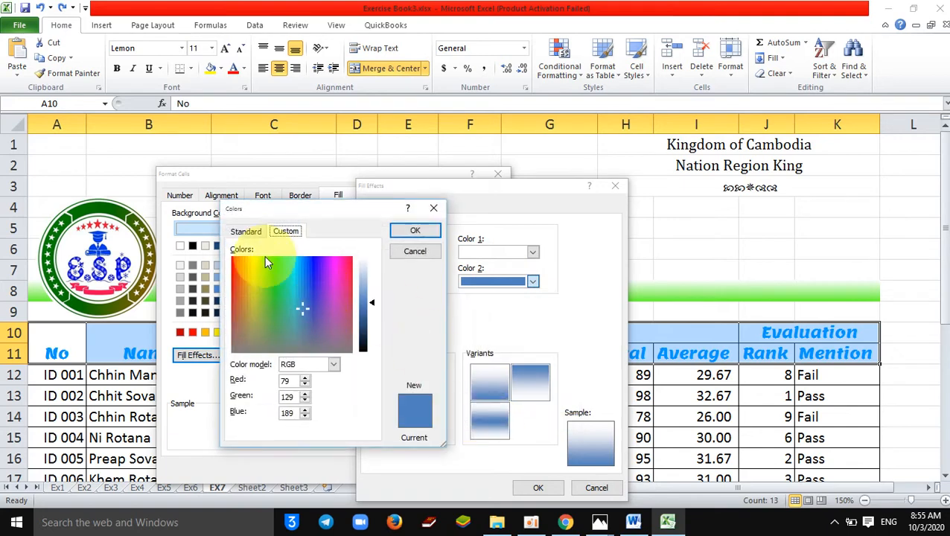
click(246, 232)
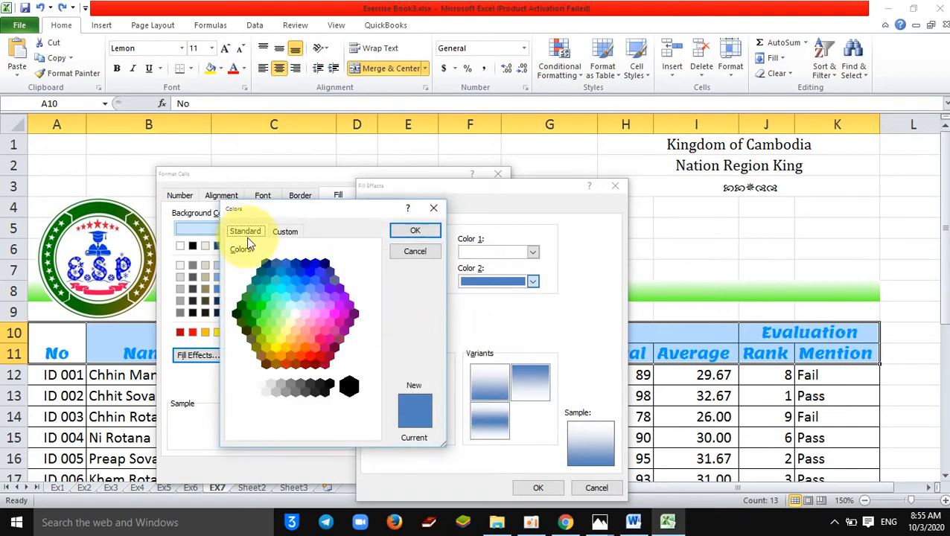
click(320, 339)
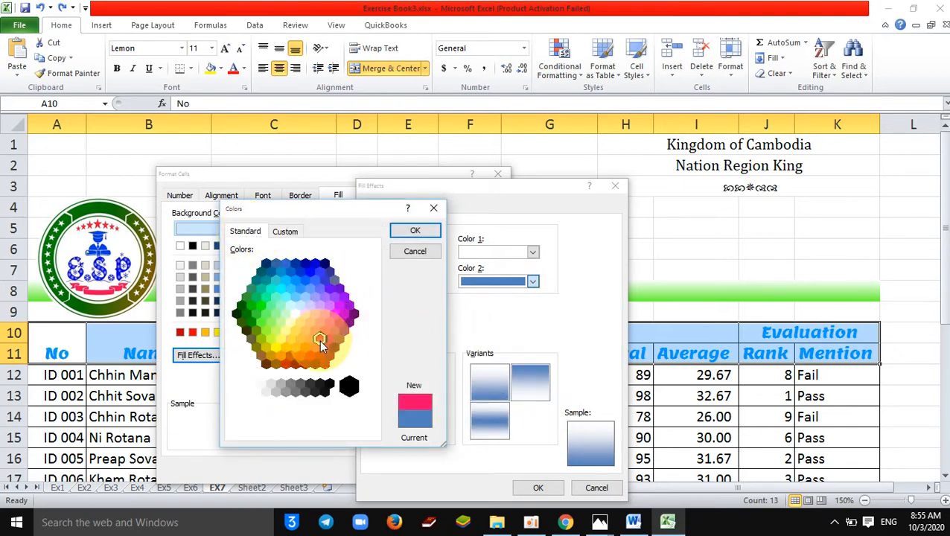
click(414, 232)
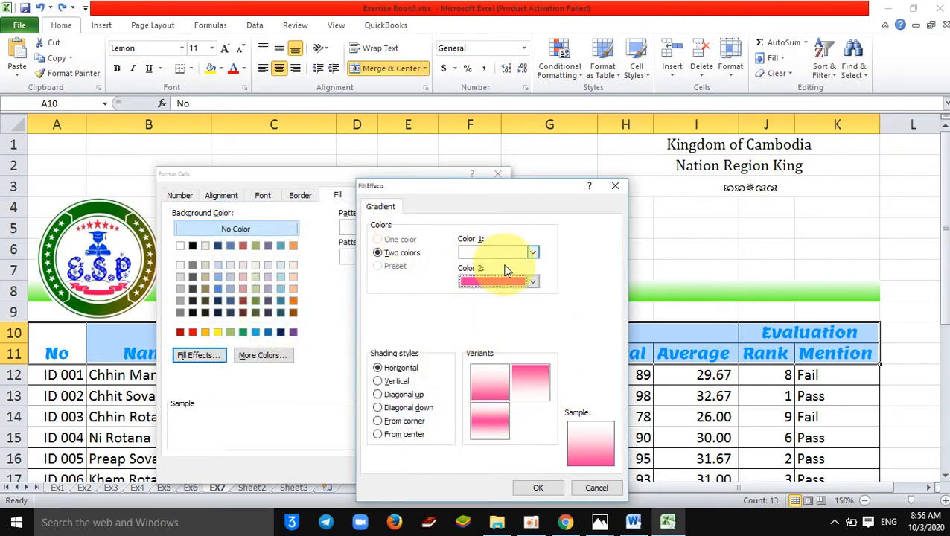
click(539, 488)
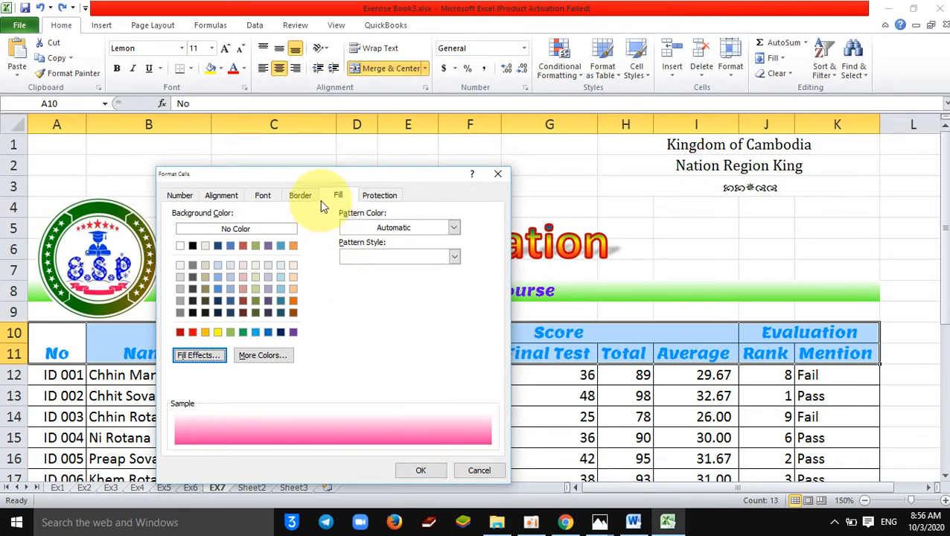
Step: Review the font and fill settings of the ESP2 style and save it
click(264, 195)
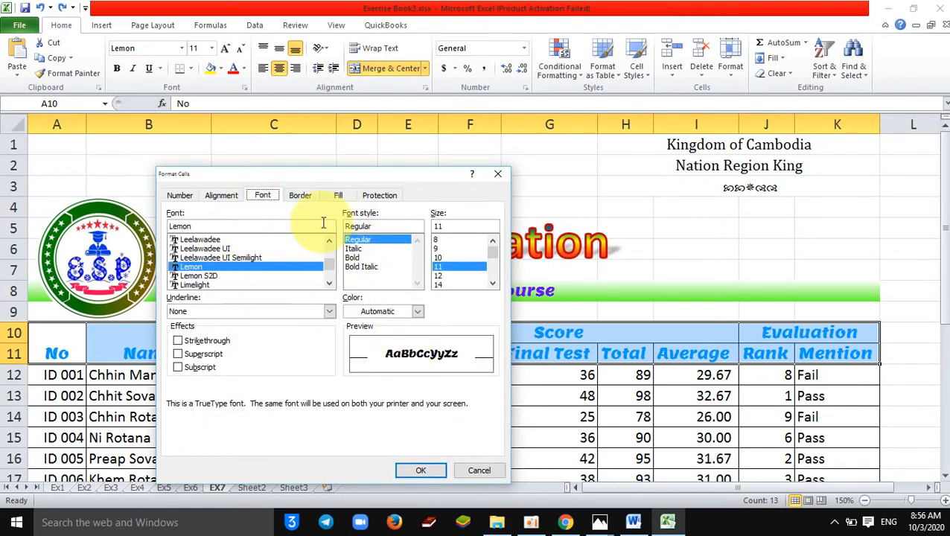
click(344, 196)
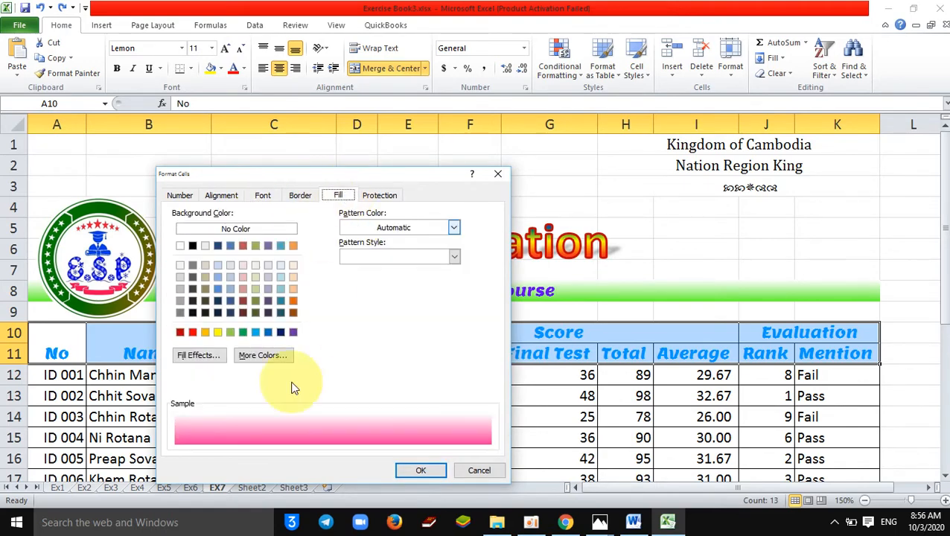
click(425, 470)
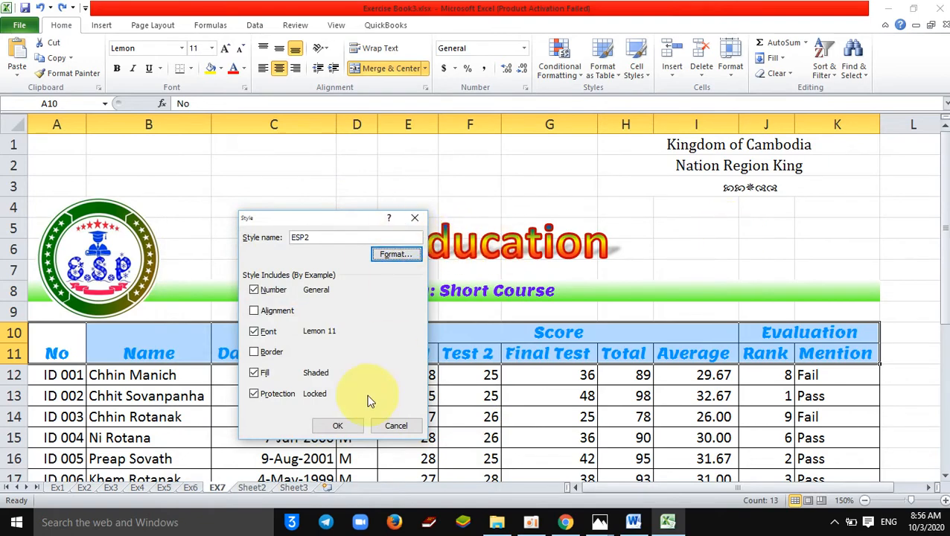
click(338, 425)
click(579, 364)
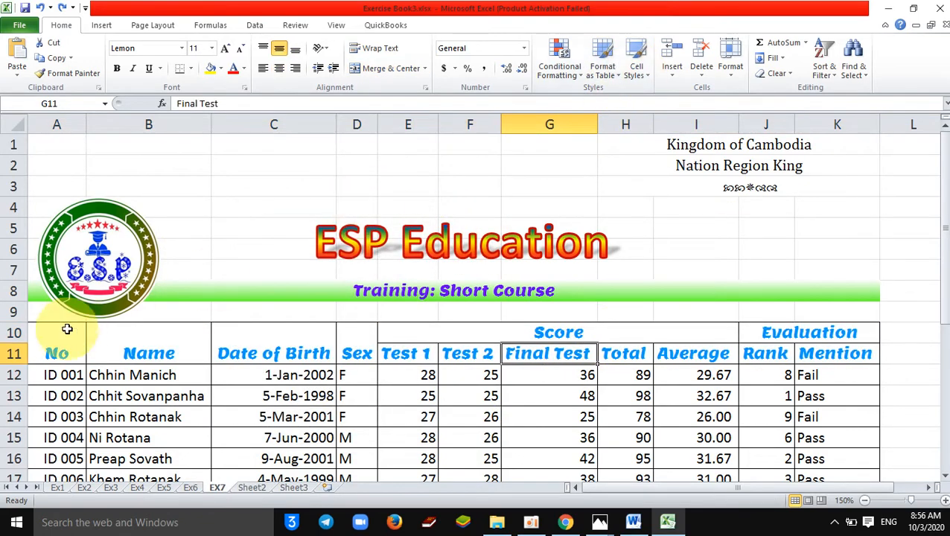
Step: Apply the custom ESP2 cell style to the table header range A10:K11
drag(64, 331, 787, 368)
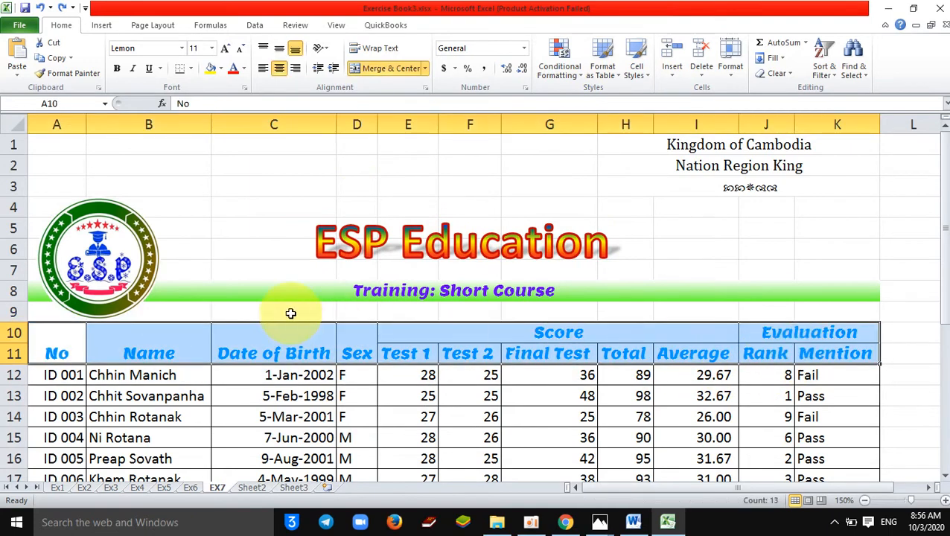
click(643, 68)
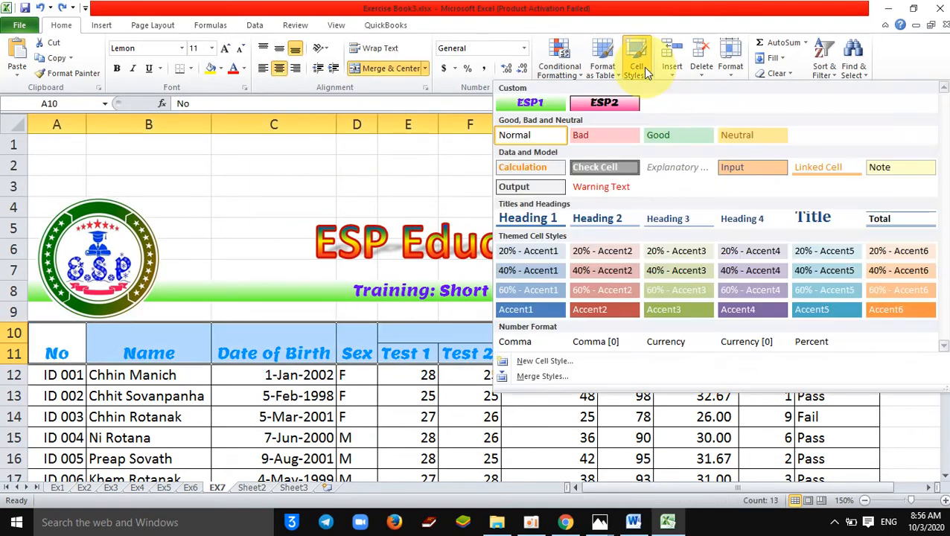
click(610, 108)
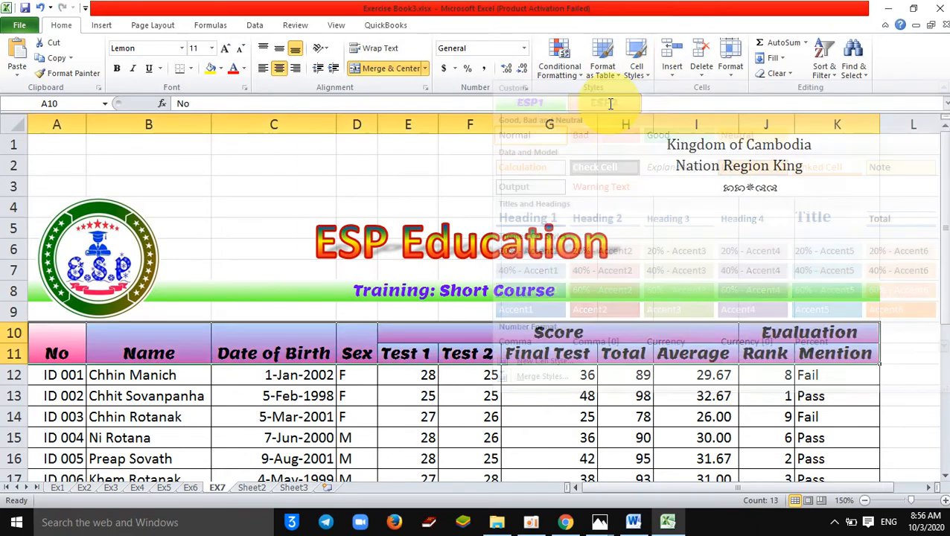
click(704, 277)
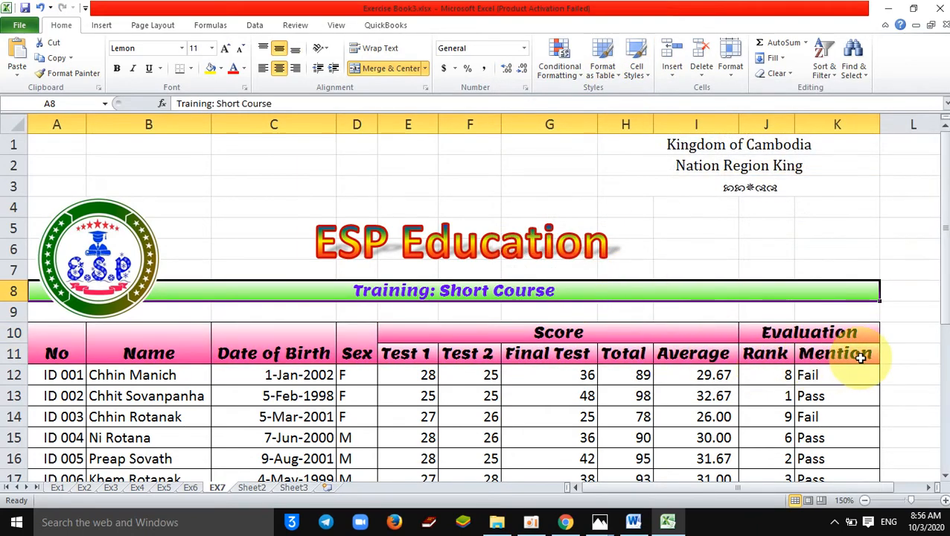
Step: Modify the custom ESP2 cell style used by the table header so its Lemon font has size 9
drag(858, 356, 54, 350)
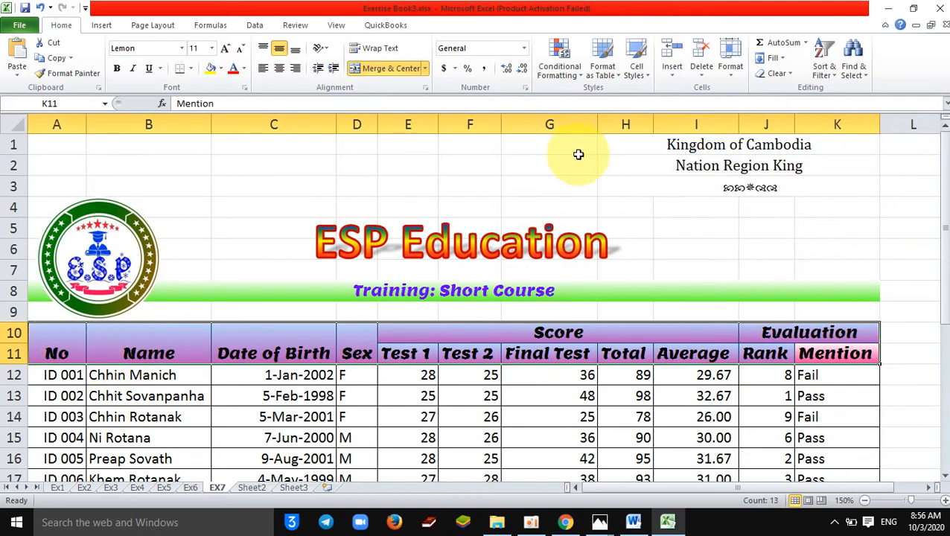
click(638, 75)
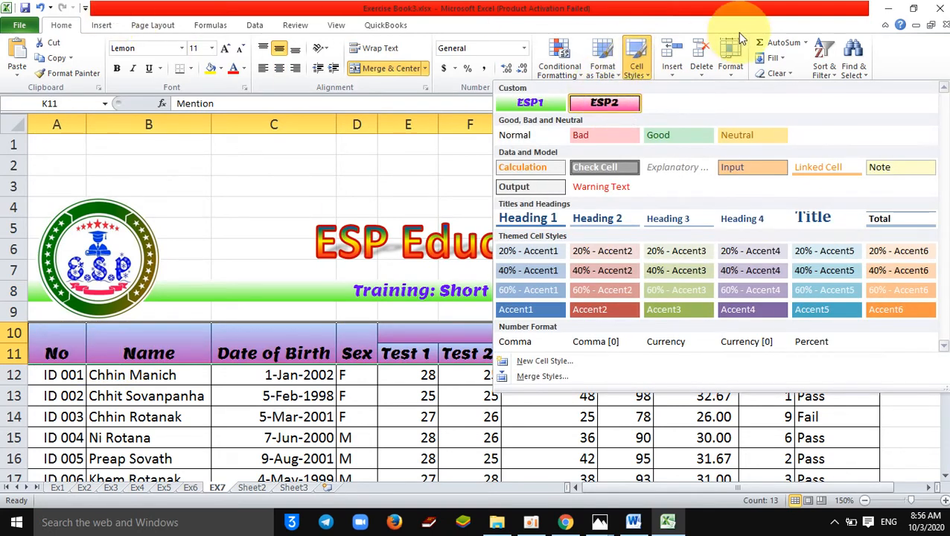
right_click(617, 110)
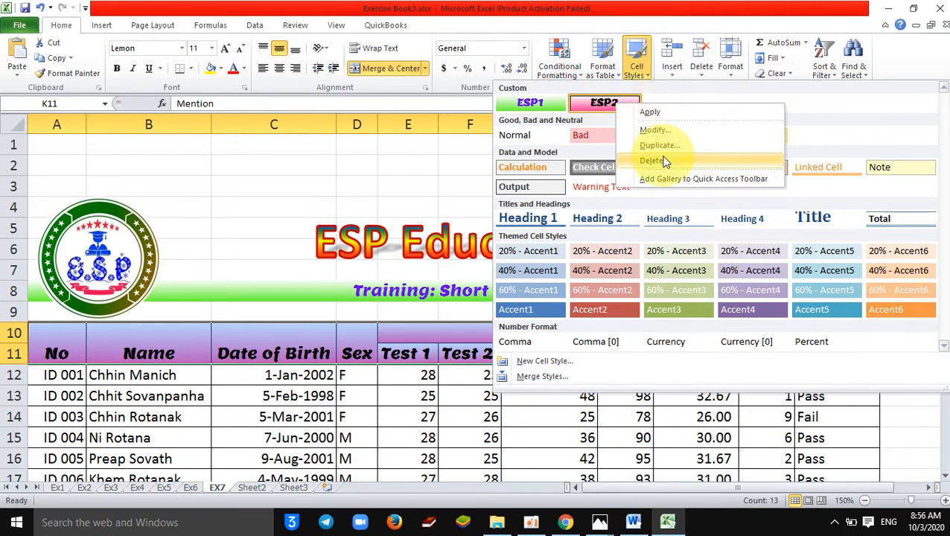
click(651, 130)
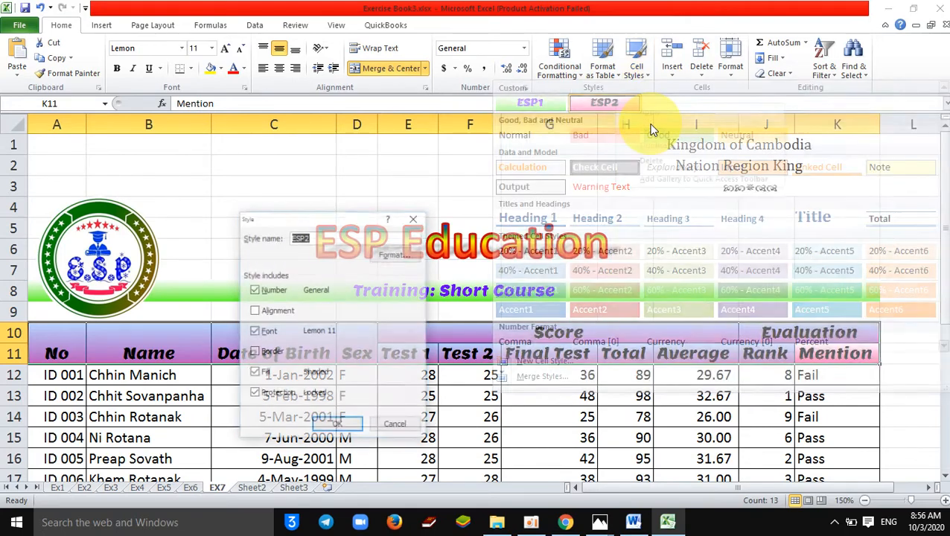
click(388, 259)
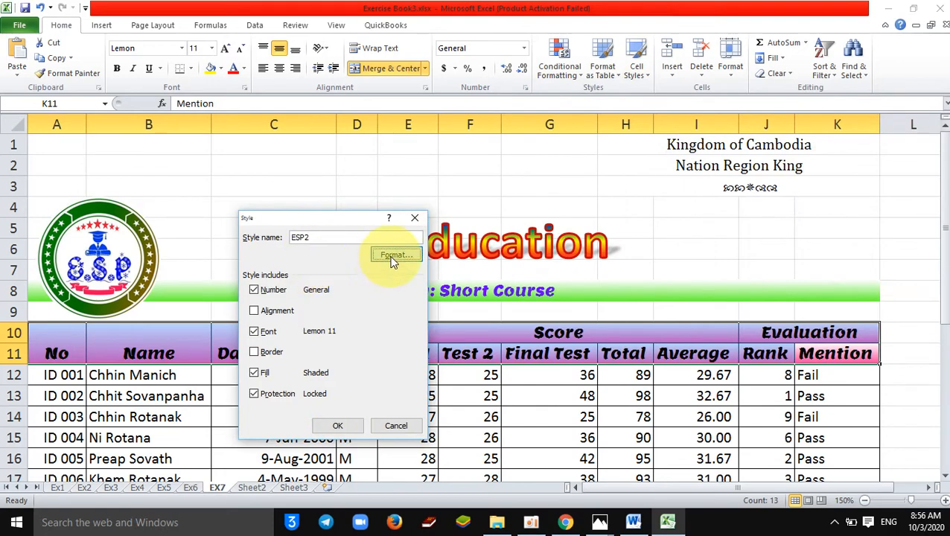
click(265, 198)
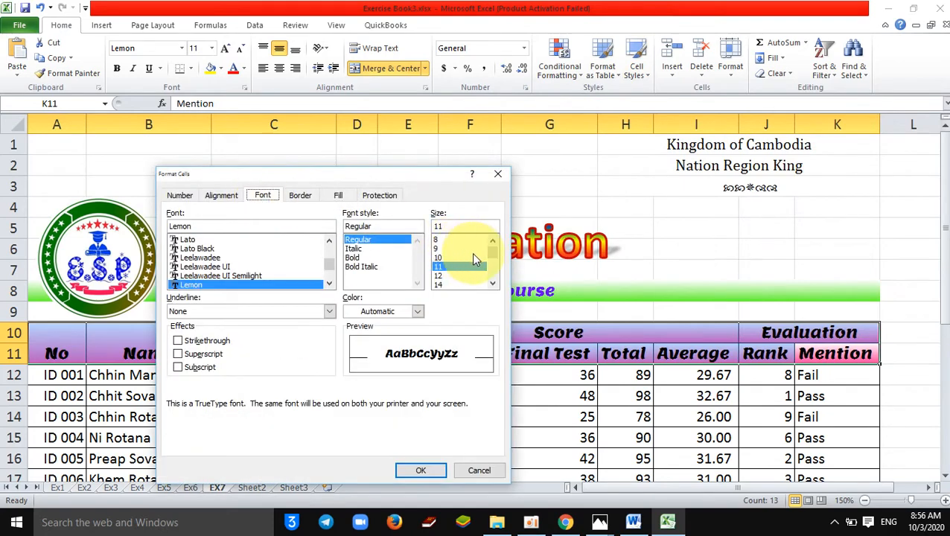
click(440, 257)
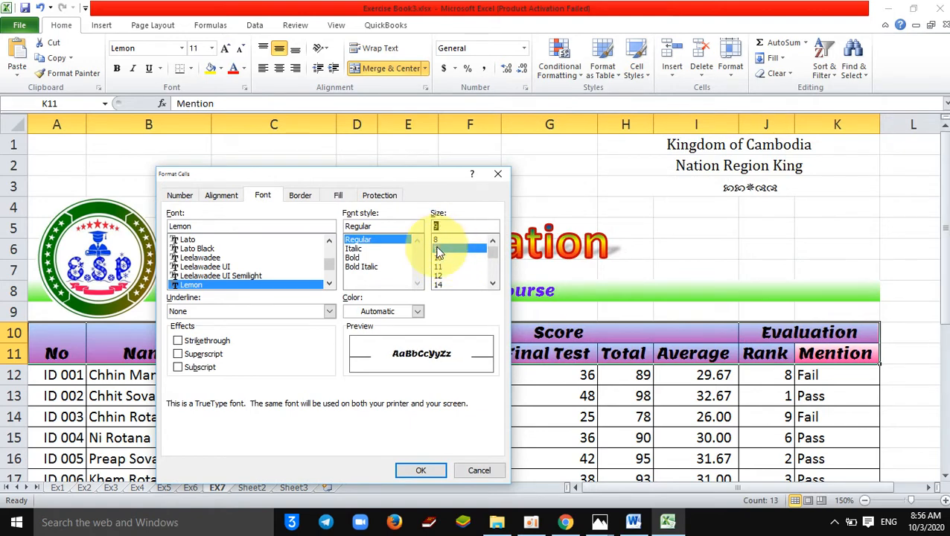
click(406, 469)
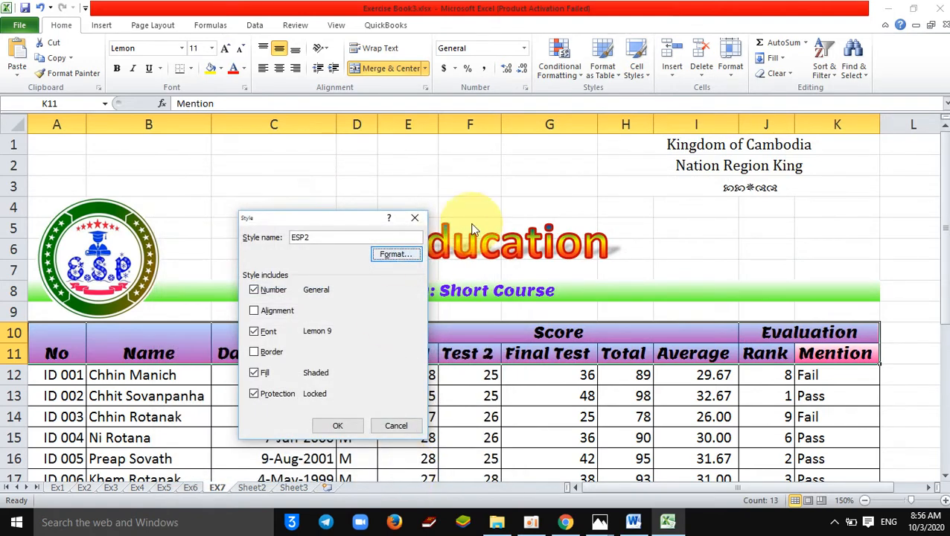
click(337, 428)
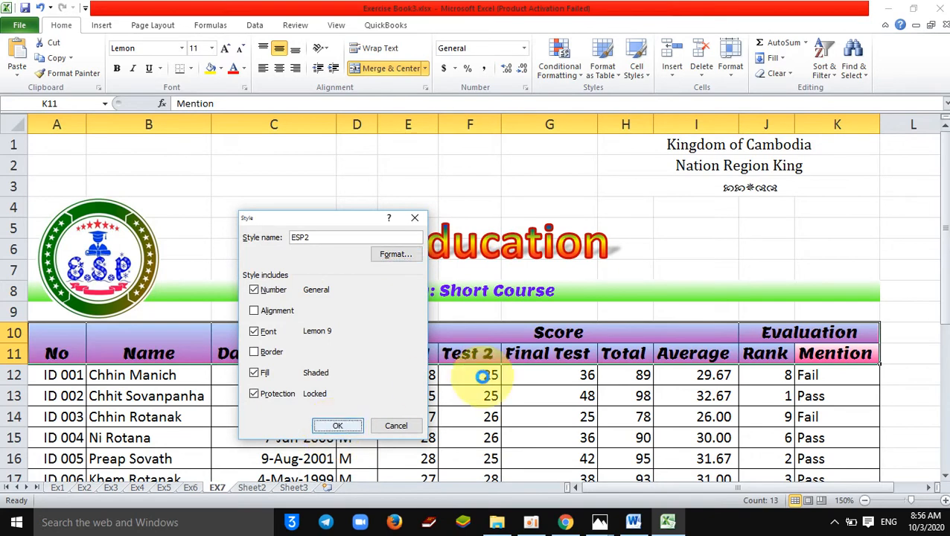
Step: Modify the custom ESP1 cell style used by the Training: Short Course title so its font size is 9
click(816, 295)
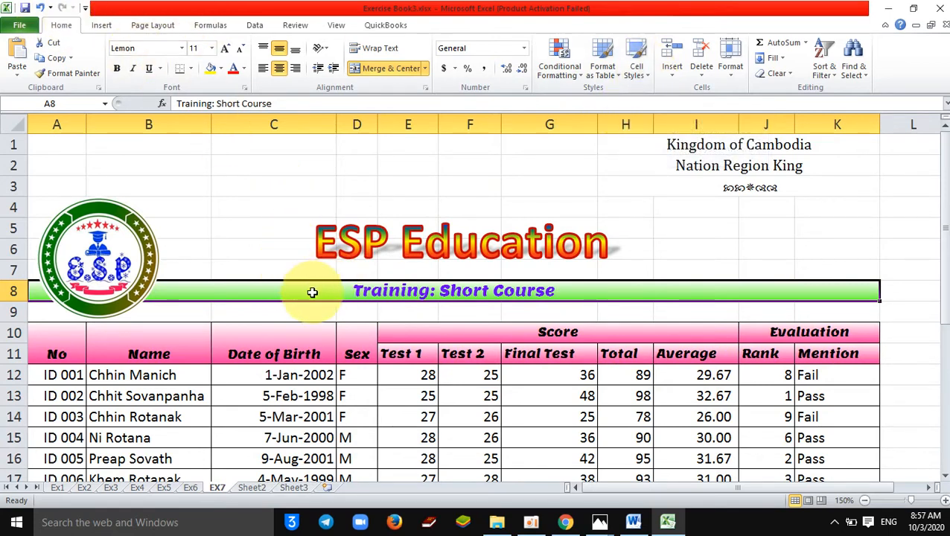
click(639, 70)
right_click(523, 110)
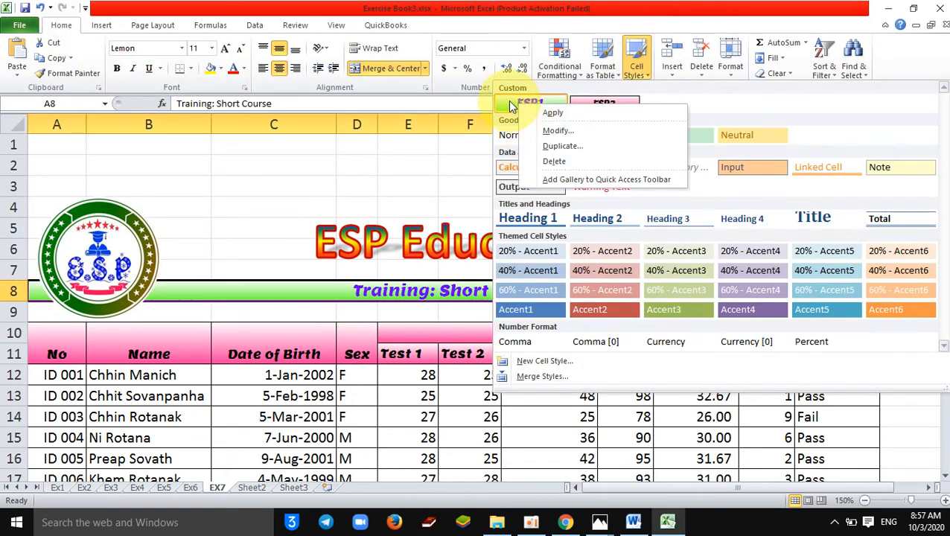
click(559, 132)
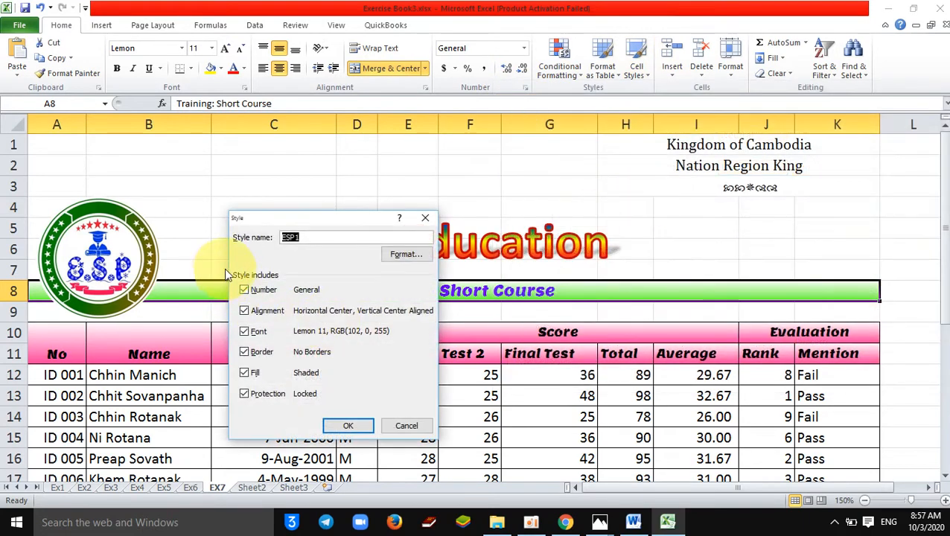
click(406, 254)
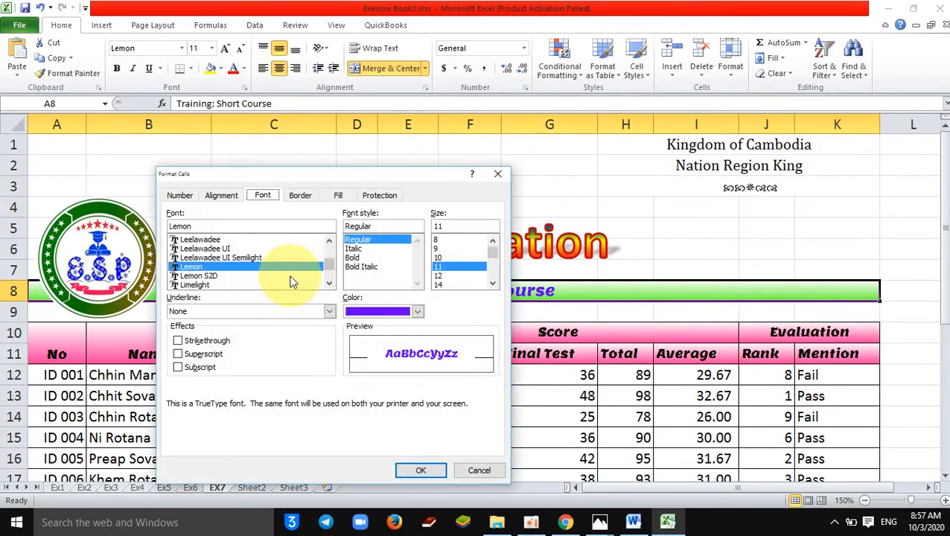
click(447, 248)
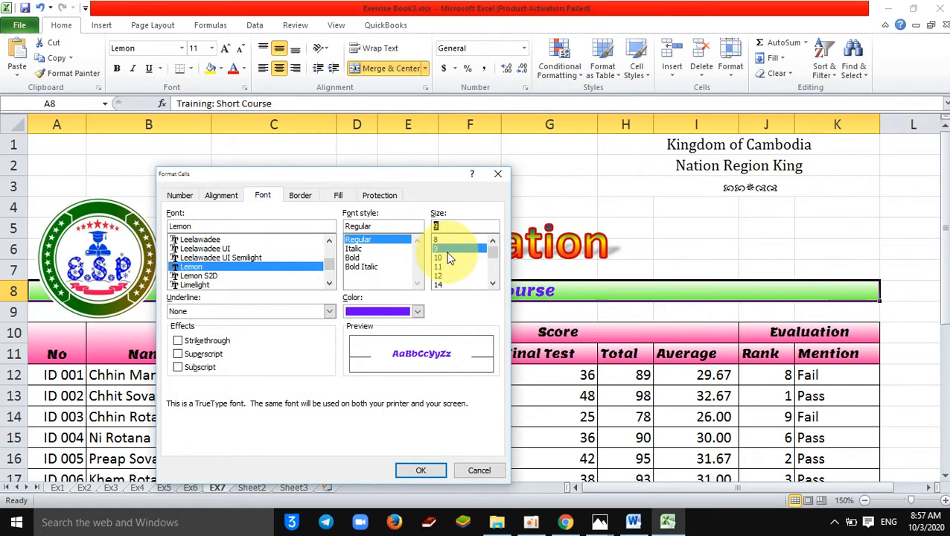
click(422, 472)
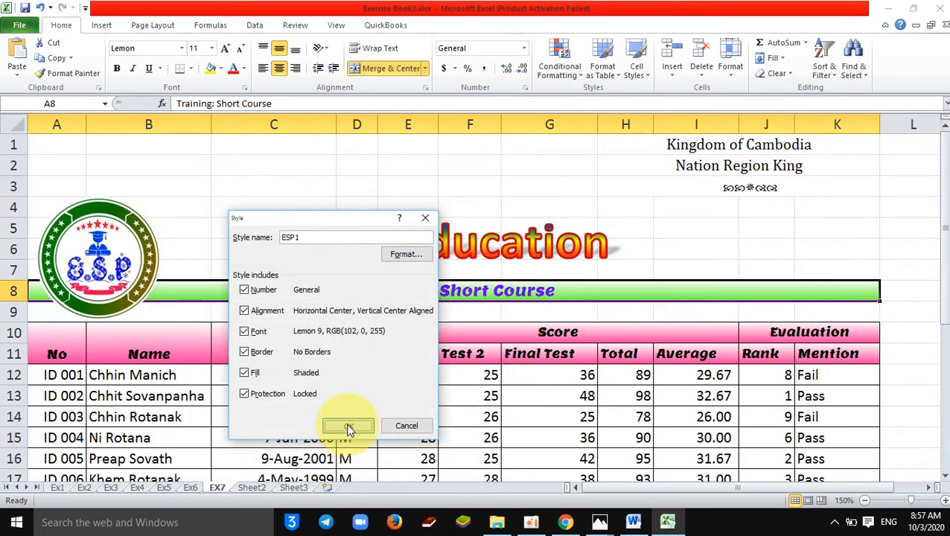
click(348, 426)
click(660, 250)
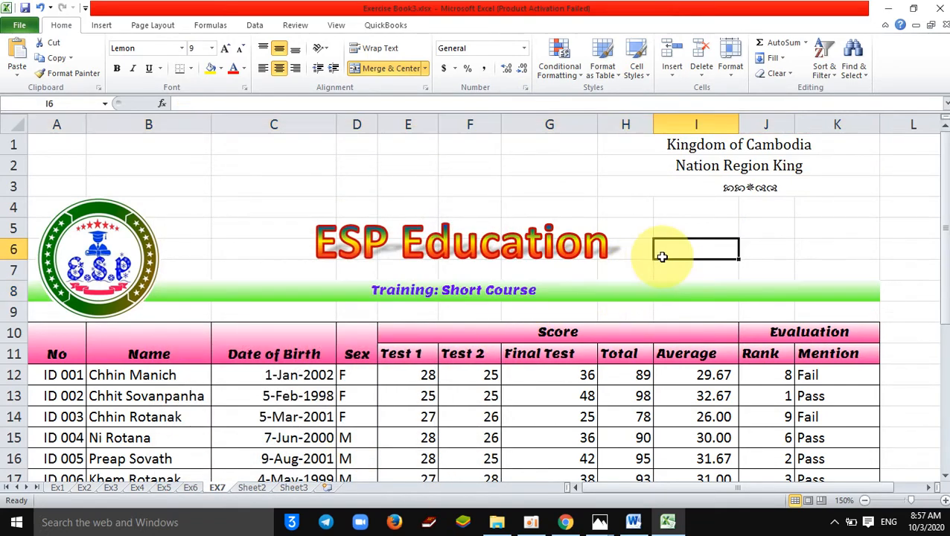
click(558, 292)
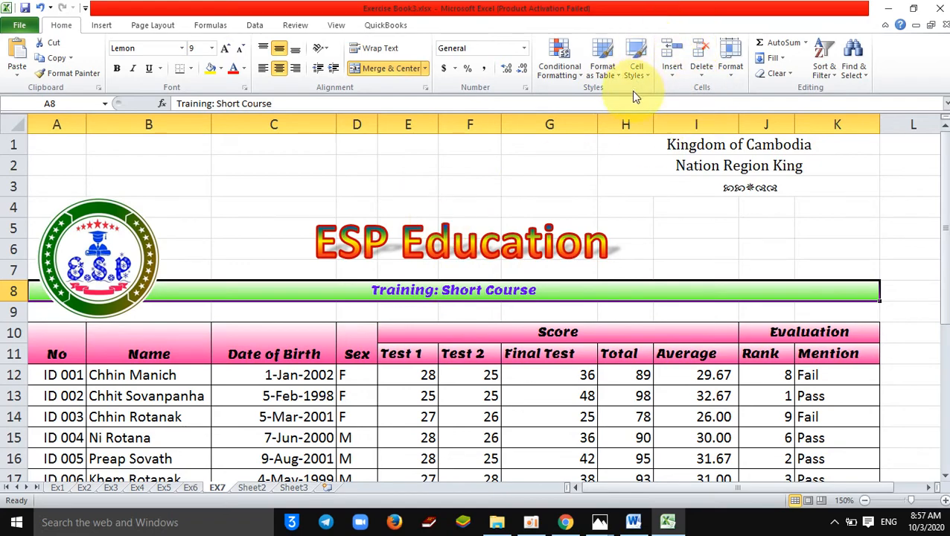
click(635, 58)
click(403, 170)
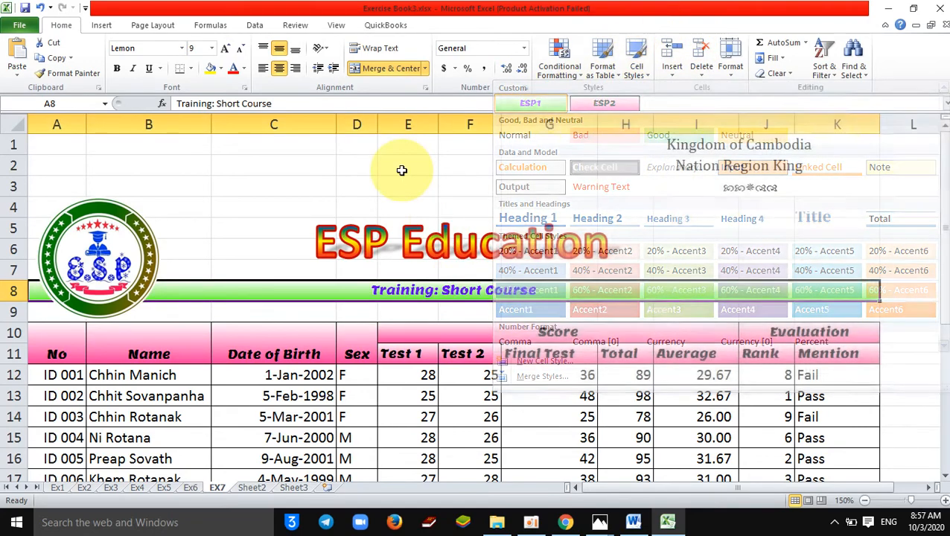
Step: Duplicate the built-in Good cell style as a new custom style named ESP3
click(259, 165)
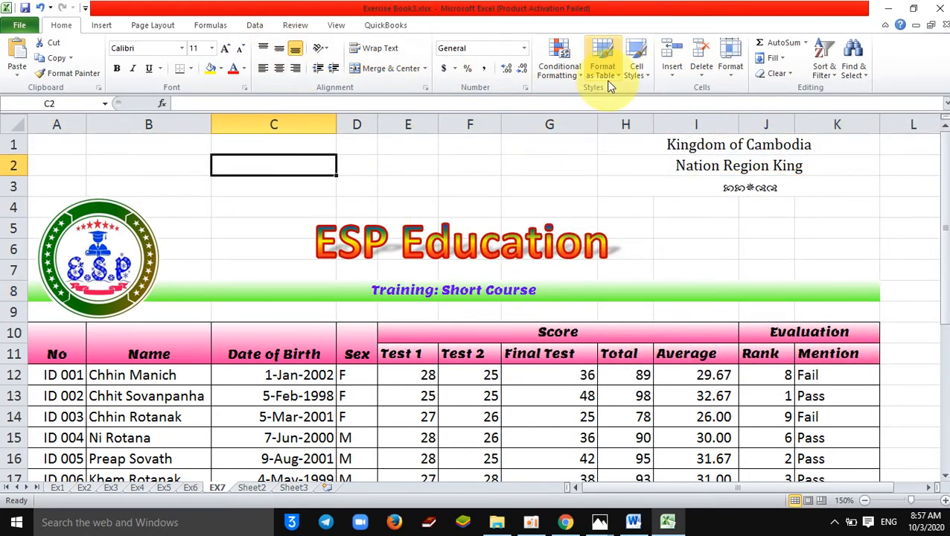
click(635, 60)
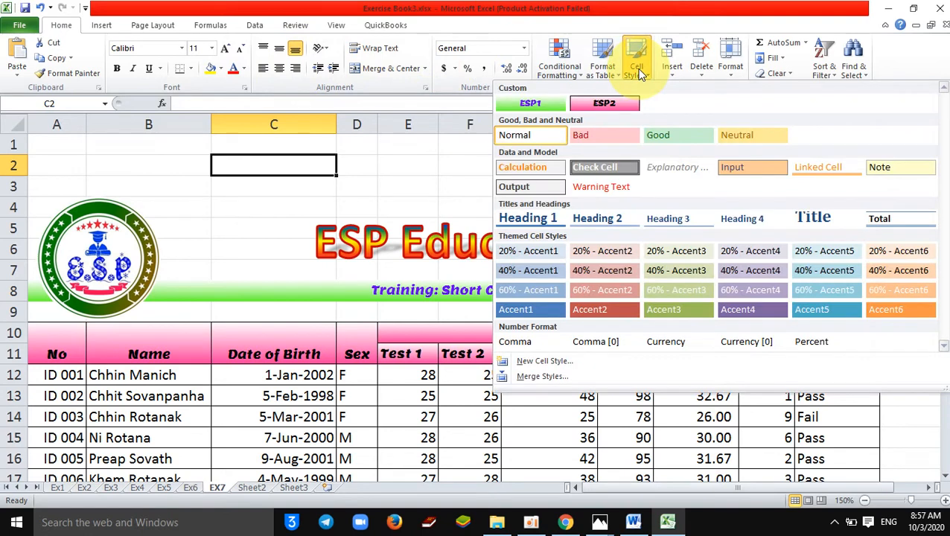
right_click(675, 136)
click(645, 111)
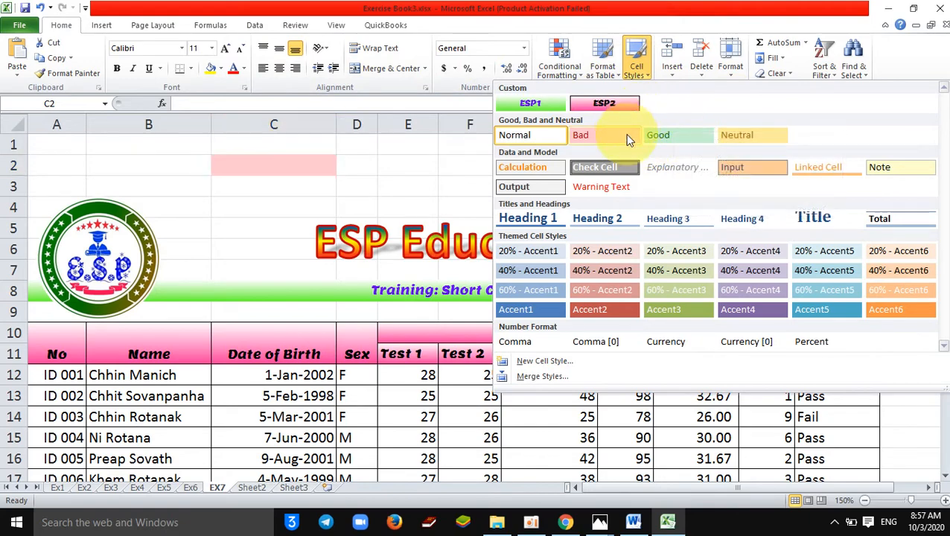
right_click(654, 135)
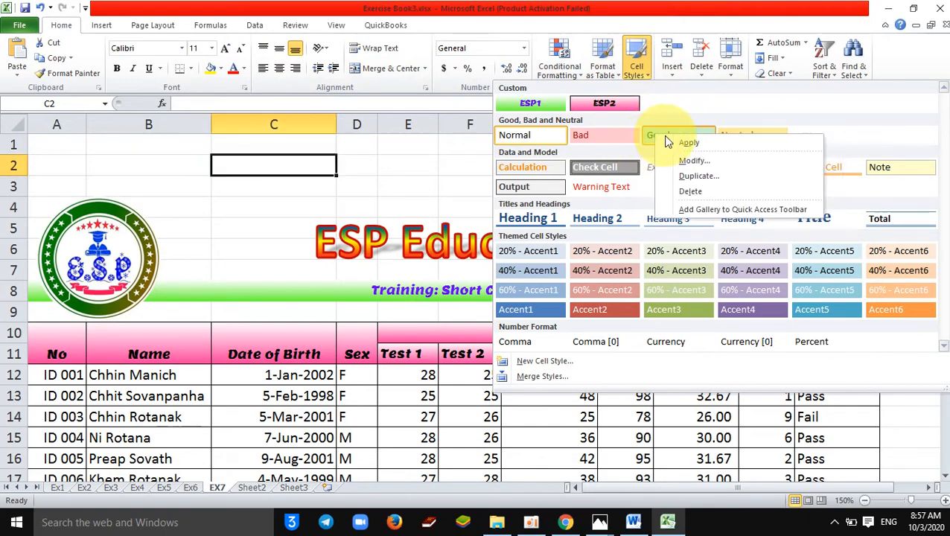
click(696, 175)
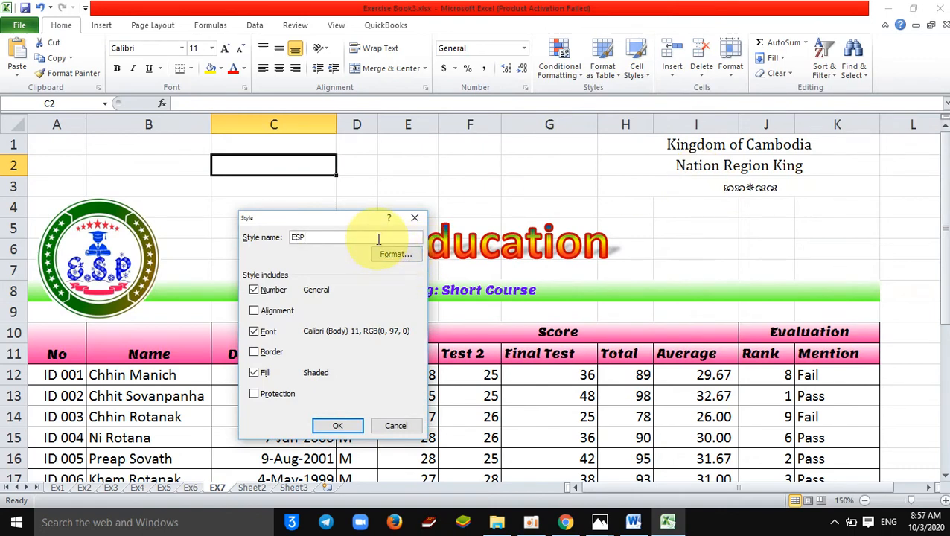
click(338, 426)
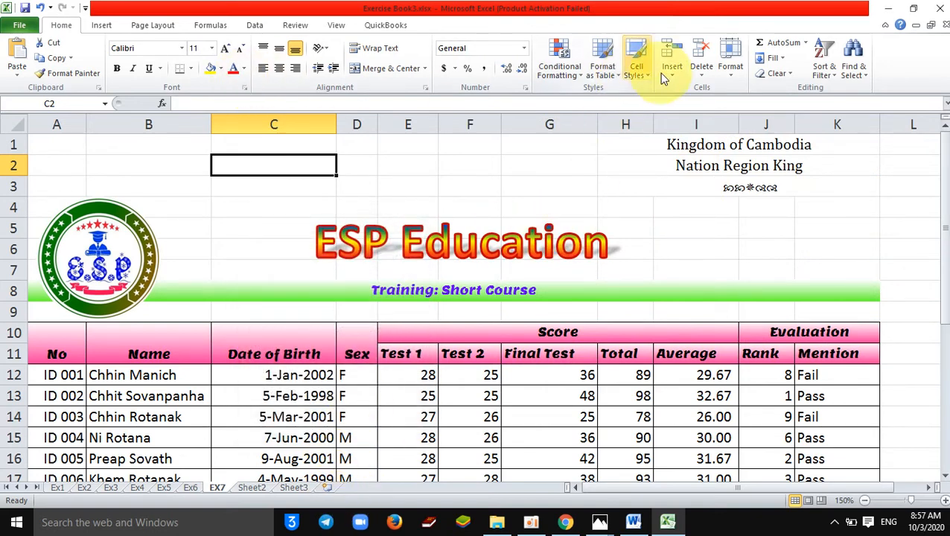
Step: Delete the custom ESP3 cell style and check the remaining styles in the gallery
click(636, 69)
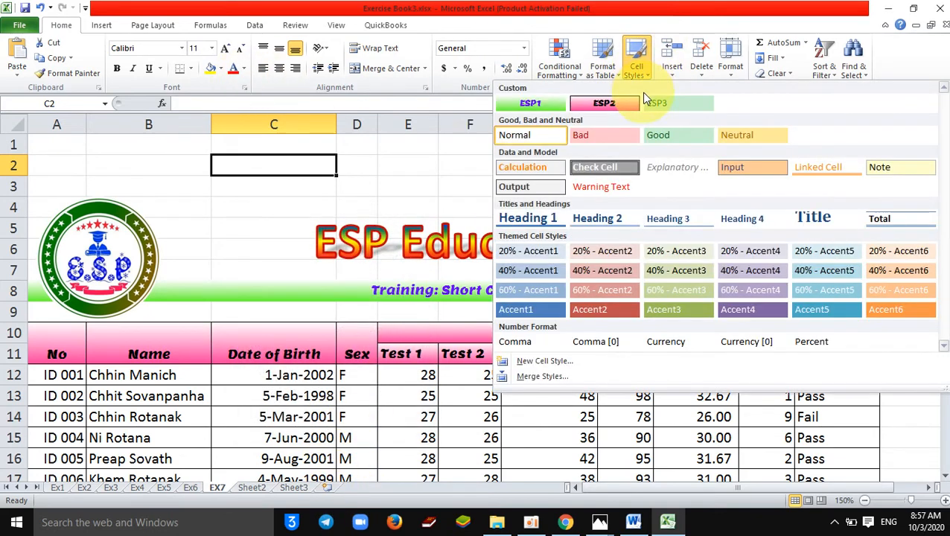
right_click(689, 106)
click(699, 159)
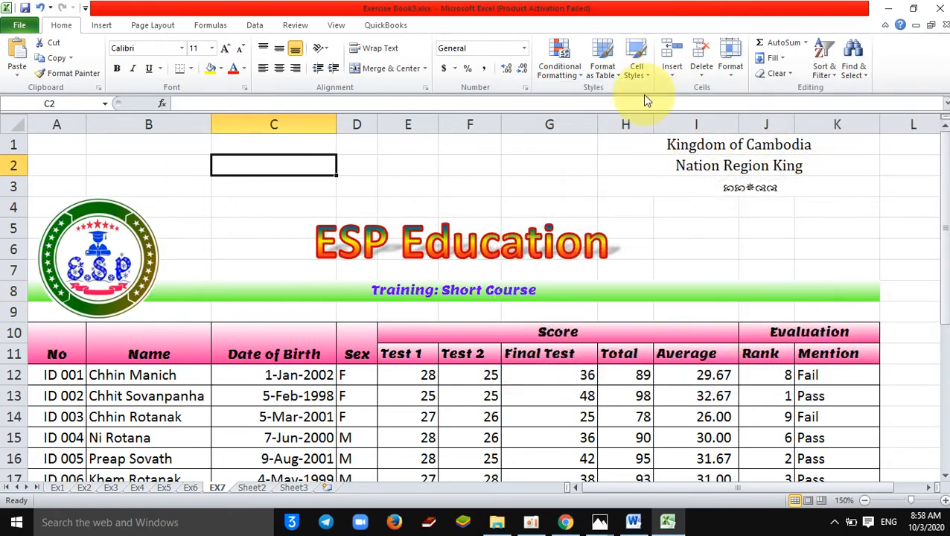
click(636, 60)
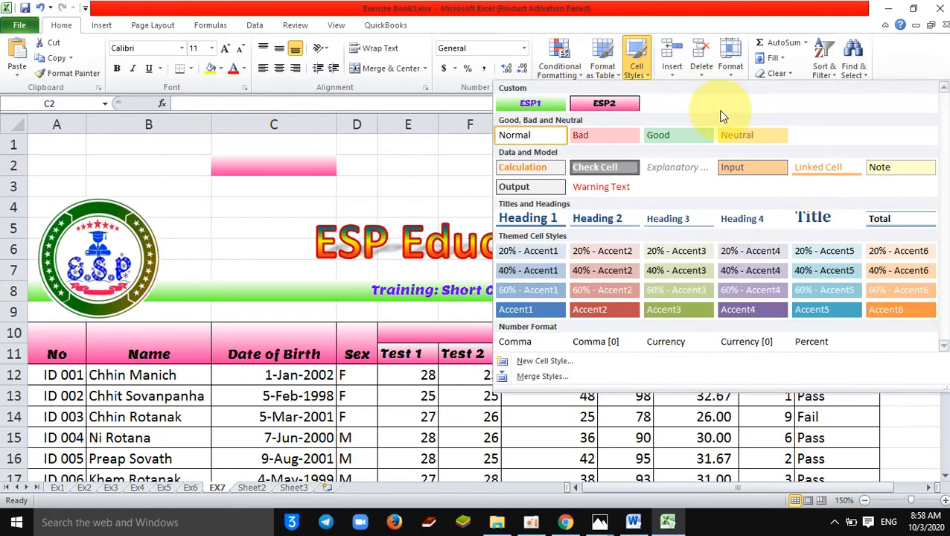
click(417, 176)
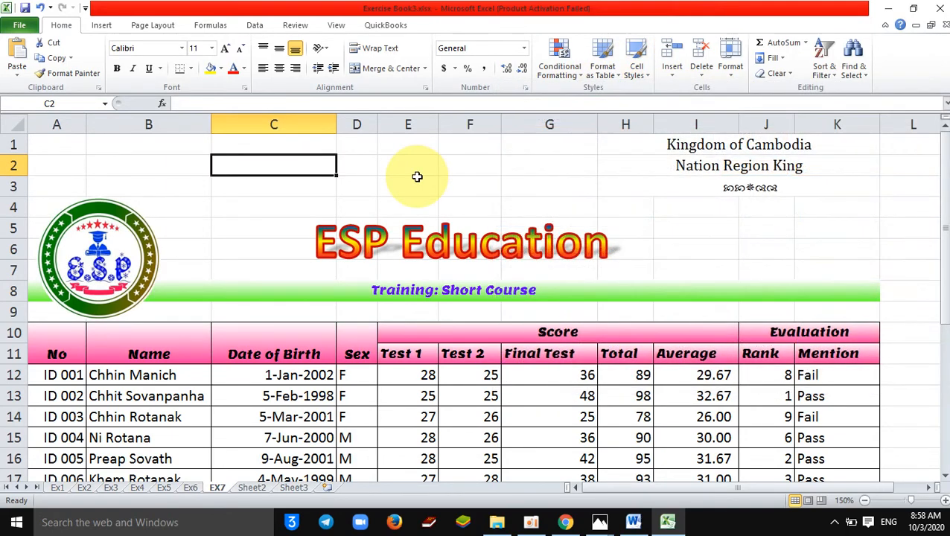
Step: Review the whole EX7 score sheet and examine its page layout in the print preview
scroll(947, 285, down, 4)
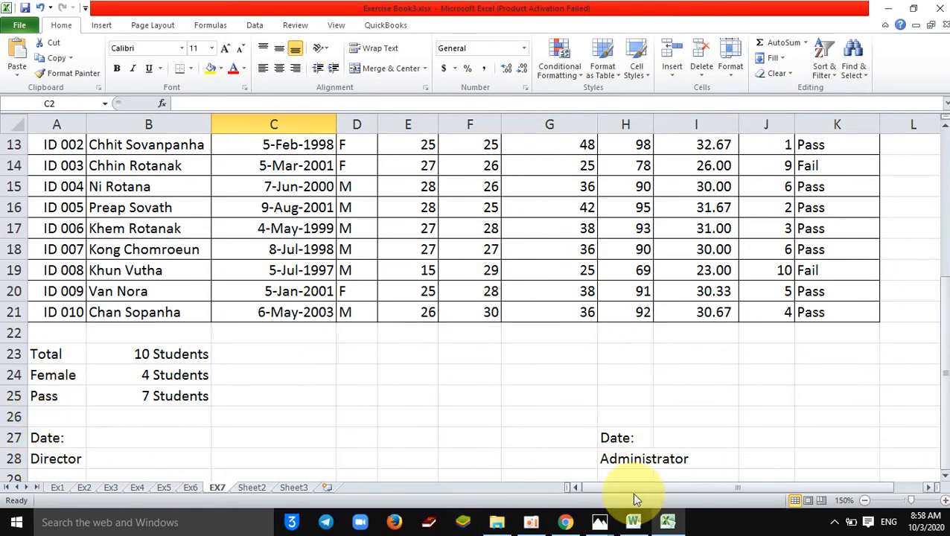
scroll(946, 413, up, 3)
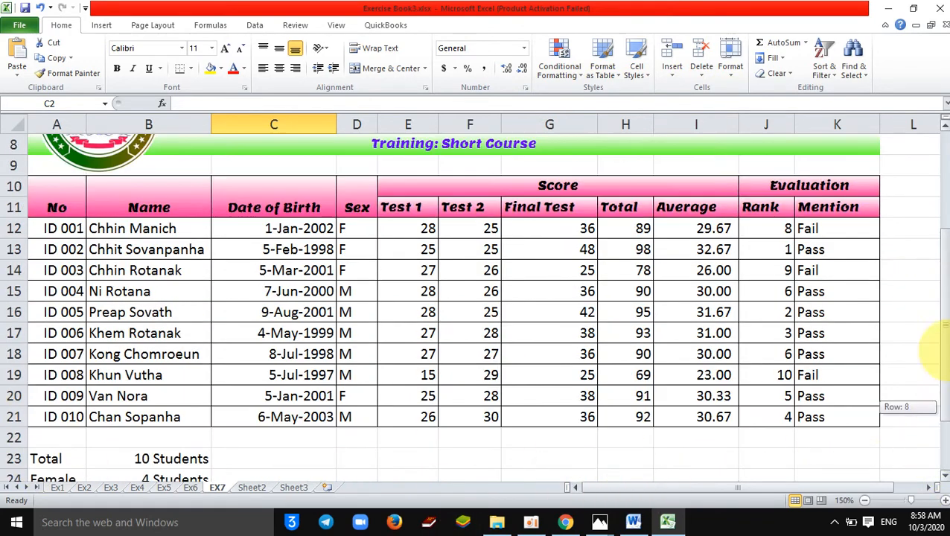
click(21, 25)
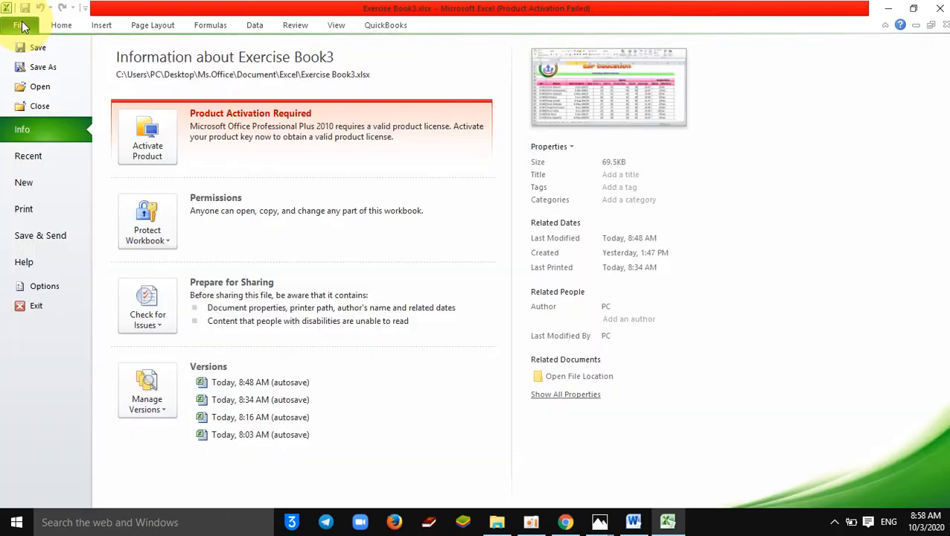
click(34, 216)
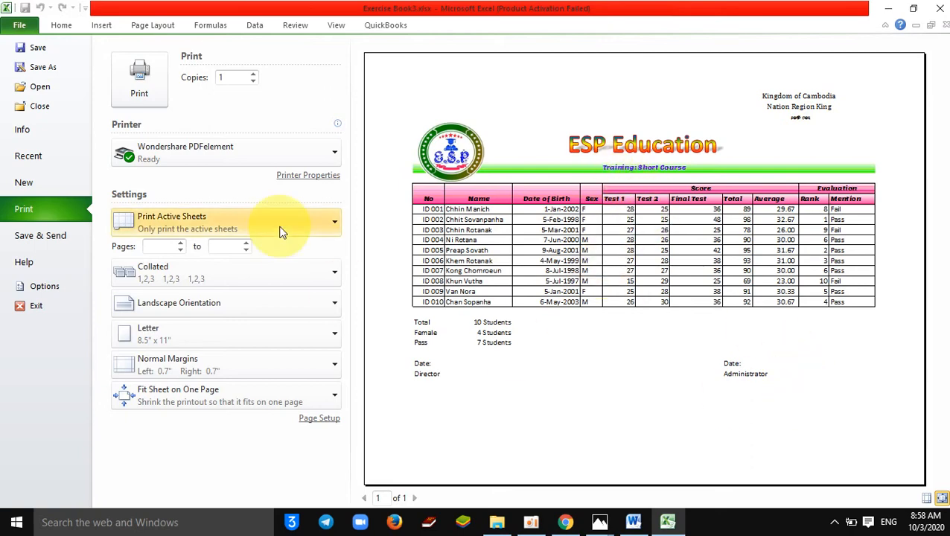
click(62, 21)
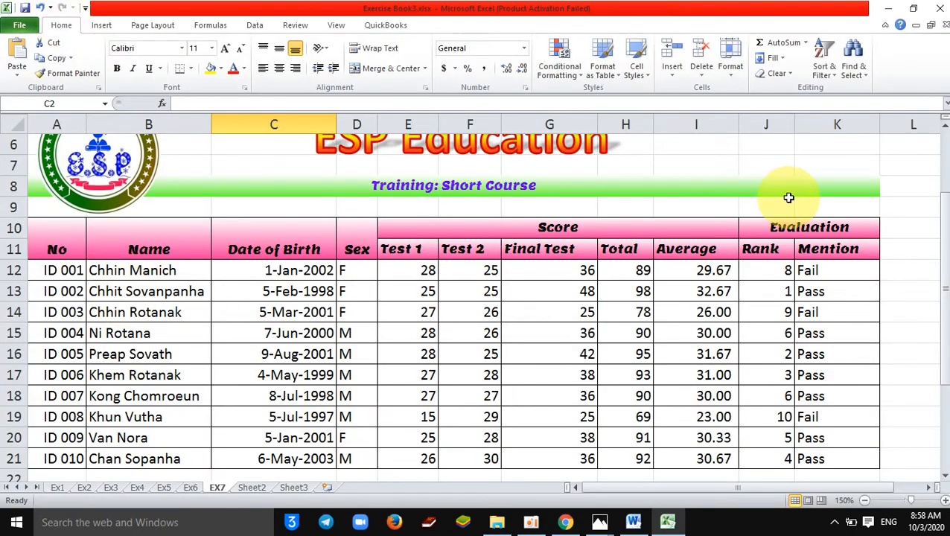
Step: Copy the Date, Director and Administrator signature block from rows 27 and 28 of EX7 to cell A27 of Ex6, and return to EX7
scroll(933, 314, down, 2)
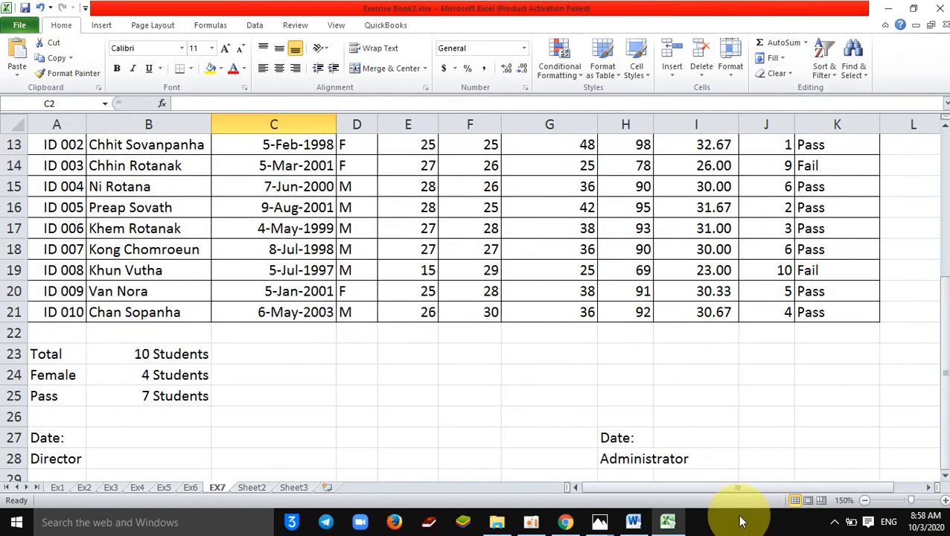
drag(738, 463, 73, 437)
key(ctrl+c)
click(190, 487)
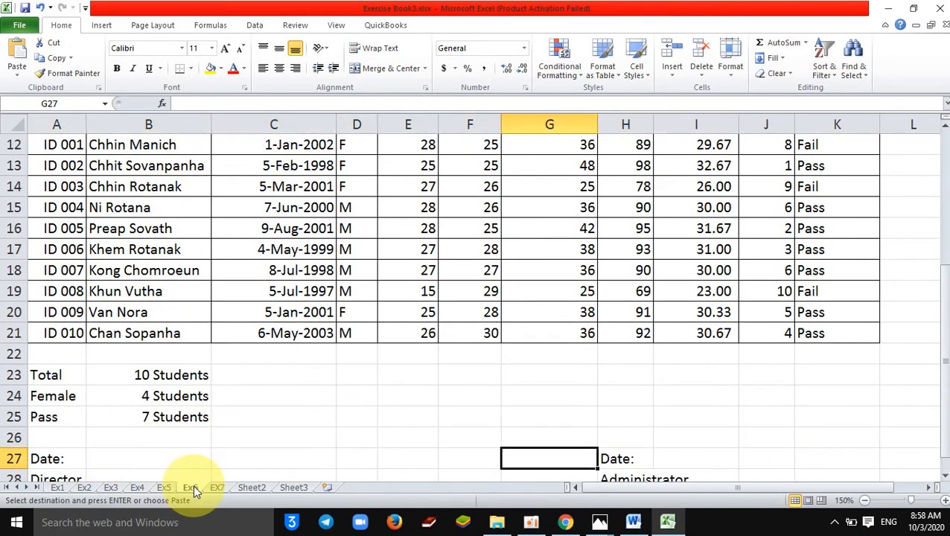
click(62, 467)
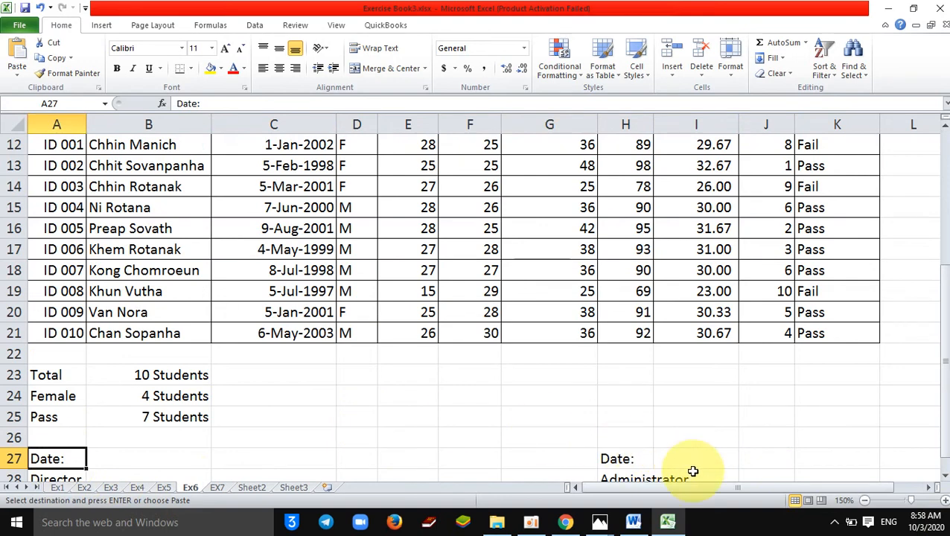
scroll(942, 428, down, 1)
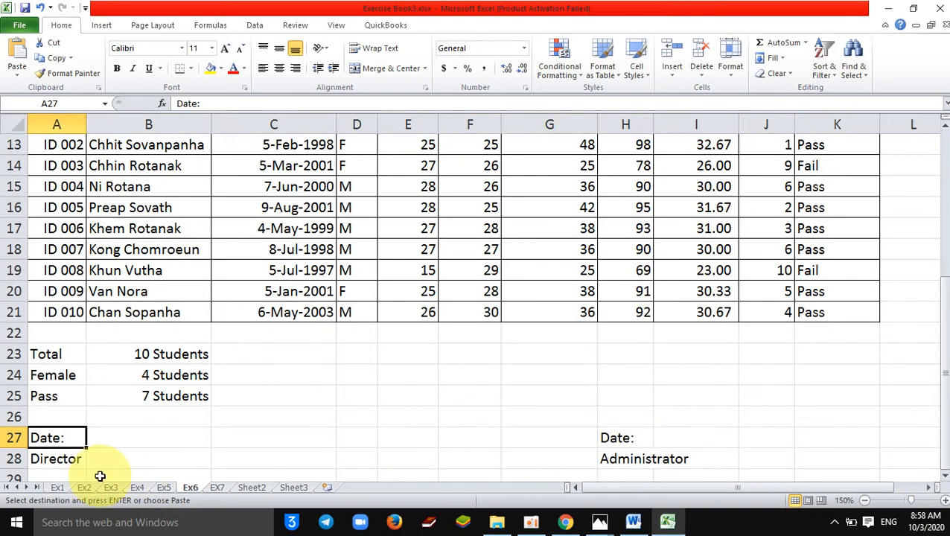
key(ctrl+v)
click(746, 395)
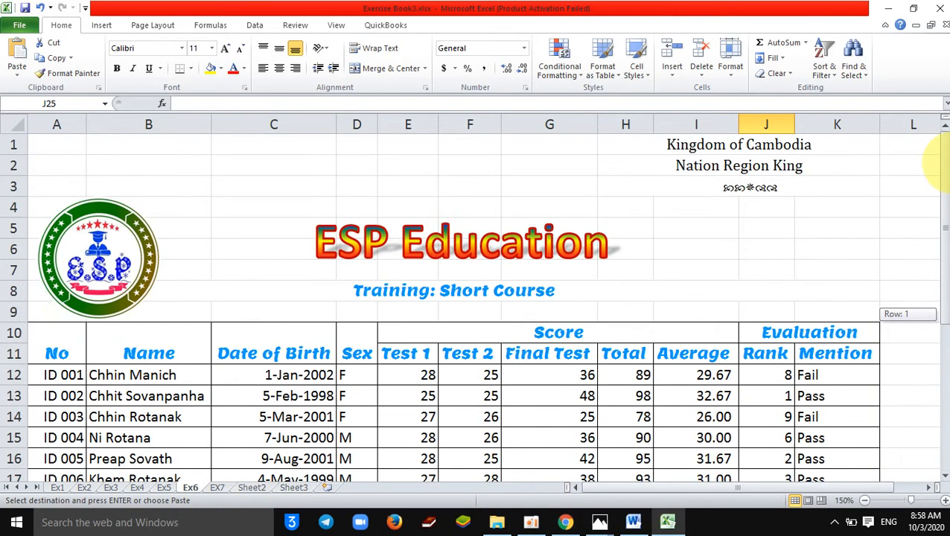
scroll(933, 311, up, 4)
click(216, 487)
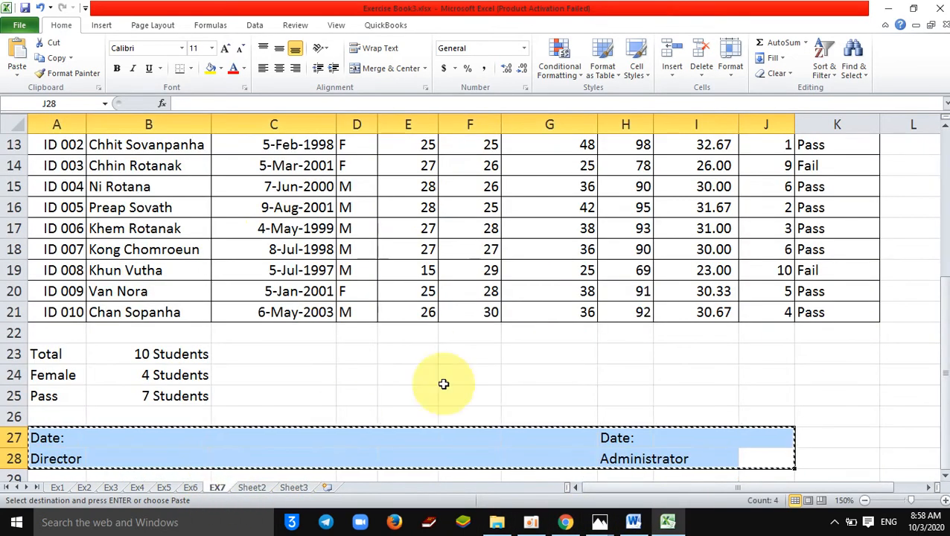
click(912, 359)
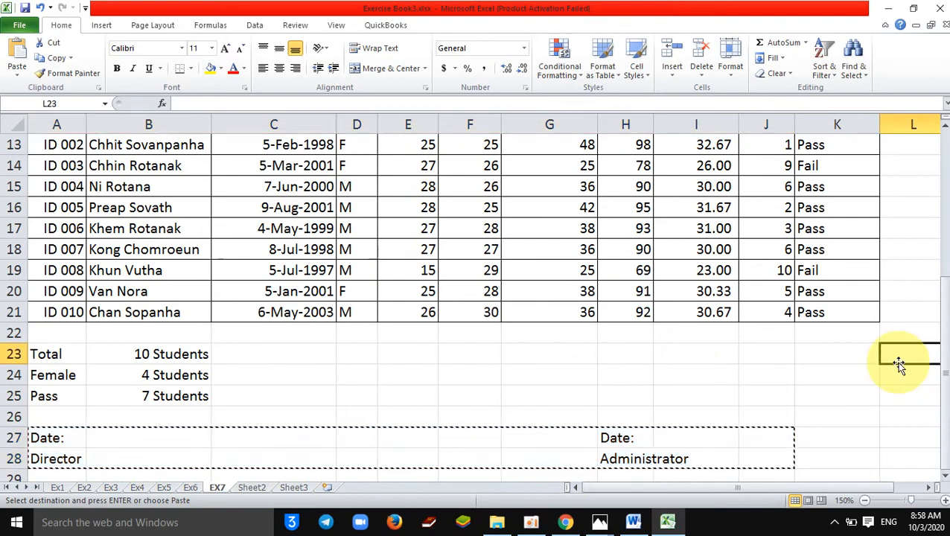
Step: Switch to the Word document Doc1.docx and delete the old Word Art and Symbol notes above the logos
click(633, 521)
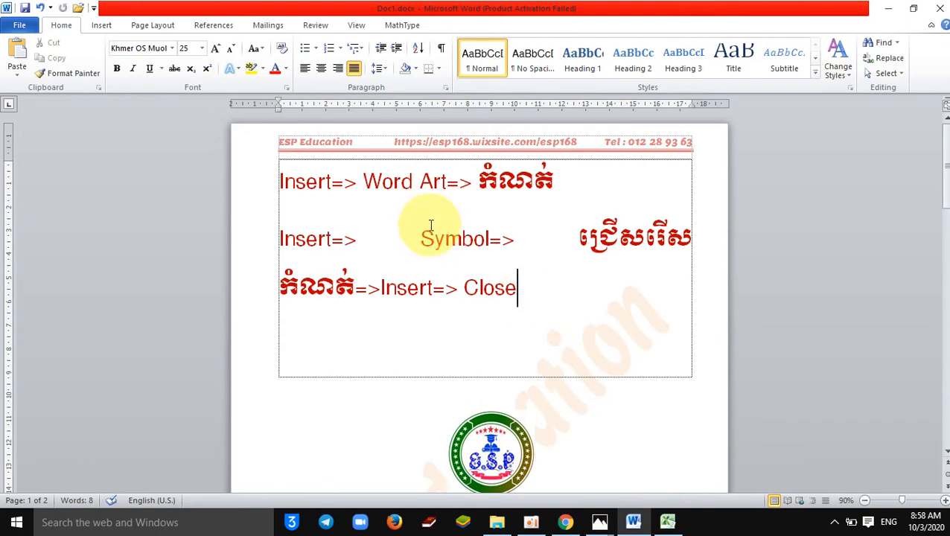
drag(277, 181, 579, 278)
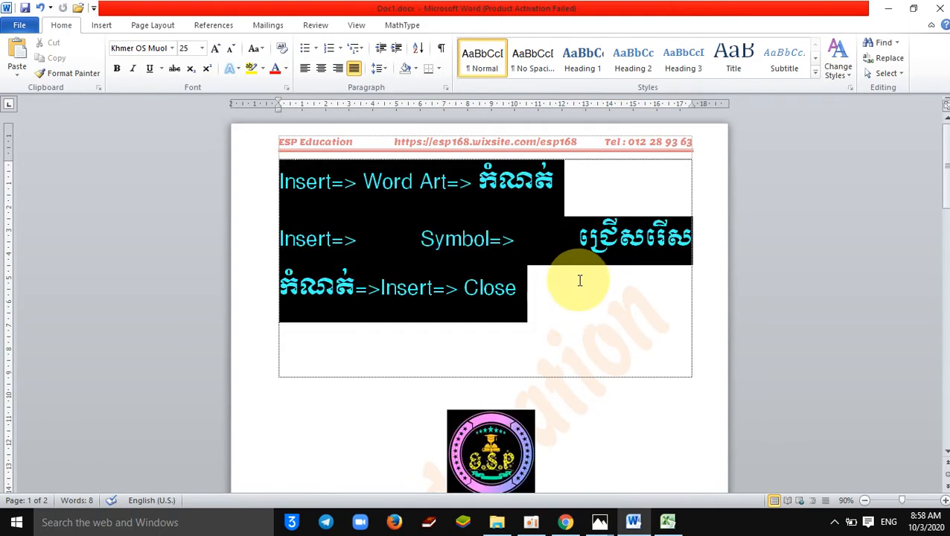
key(Delete)
key(ctrl+z)
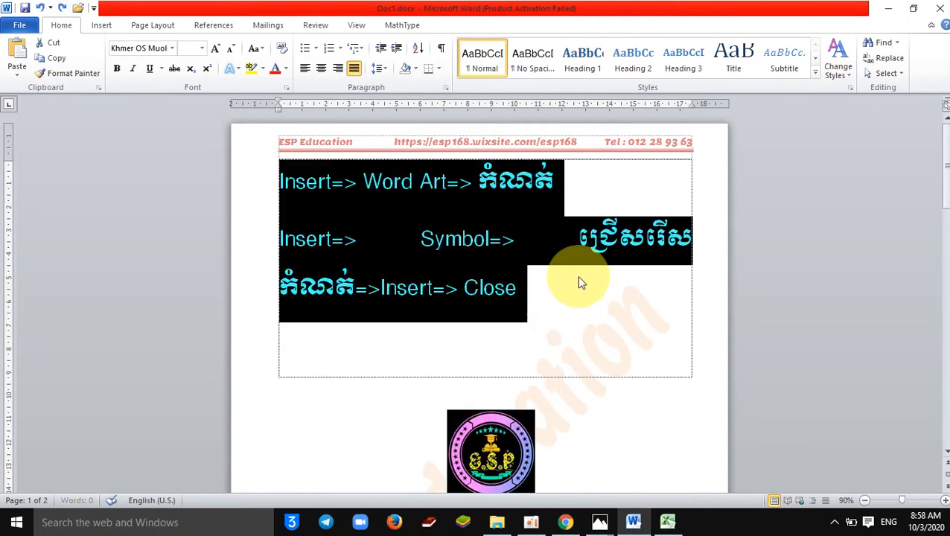
key(shift+Up)
key(shift+Down)
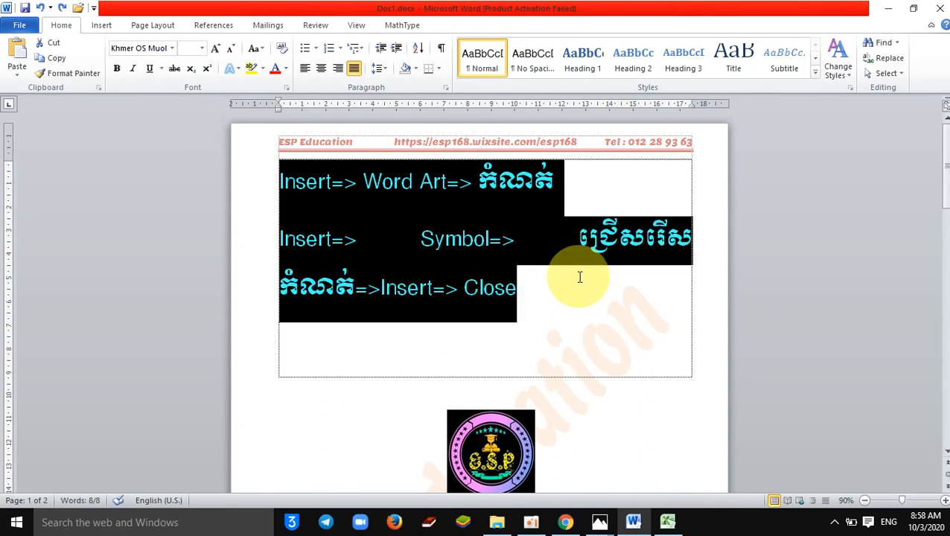
key(Delete)
key(ctrl+e)
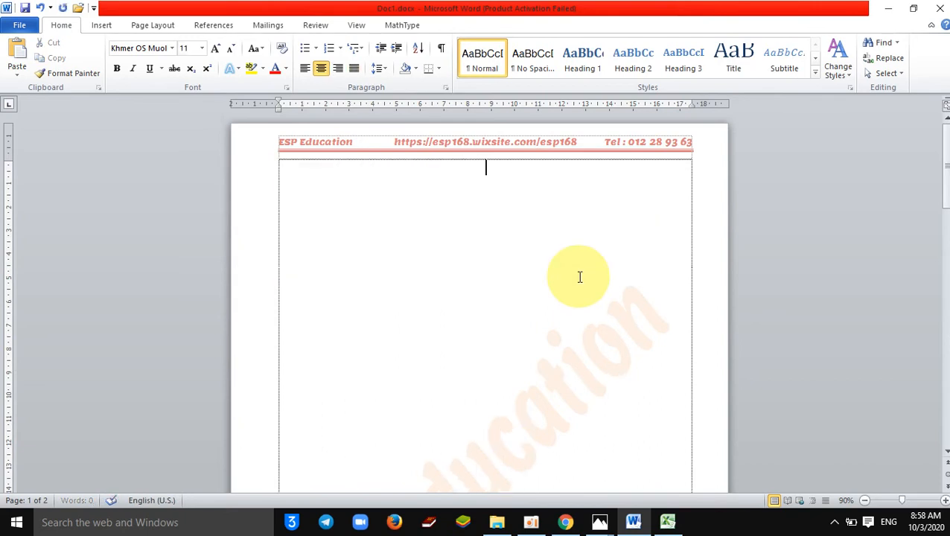
key(ctrl+v)
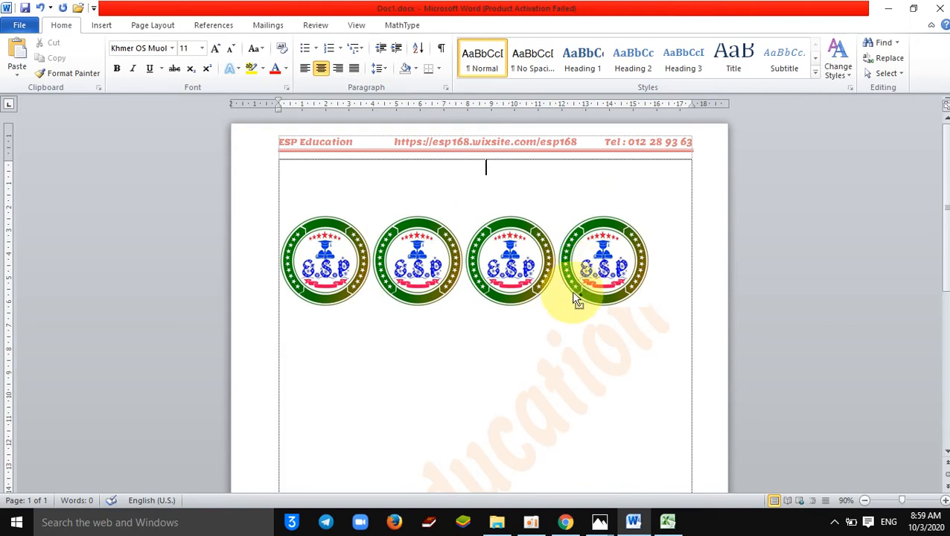
Step: Justify the empty first line, set its font size to 14 and enter "Home="
key(ctrl+j)
key(ctrl+bracketright)
key(ctrl+bracketright)
key(ctrl+bracketright)
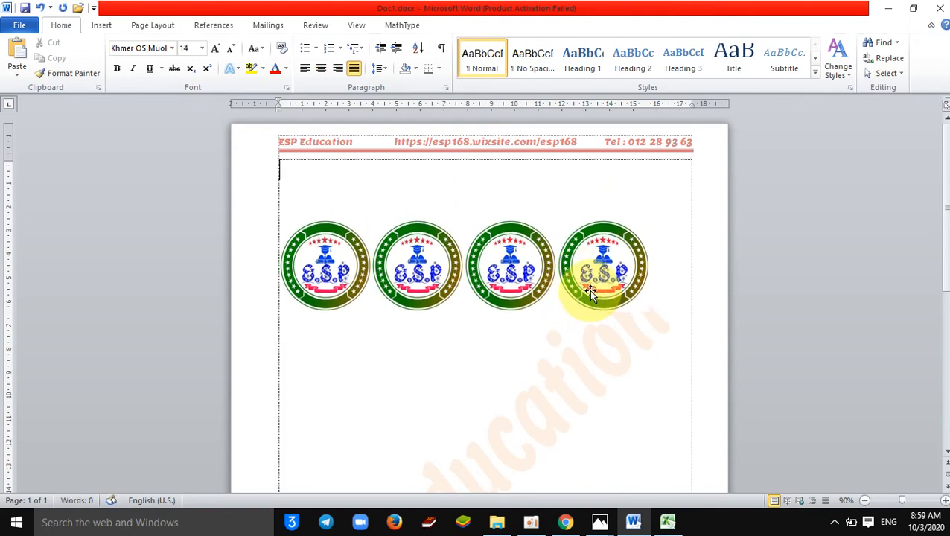
text(Home=)
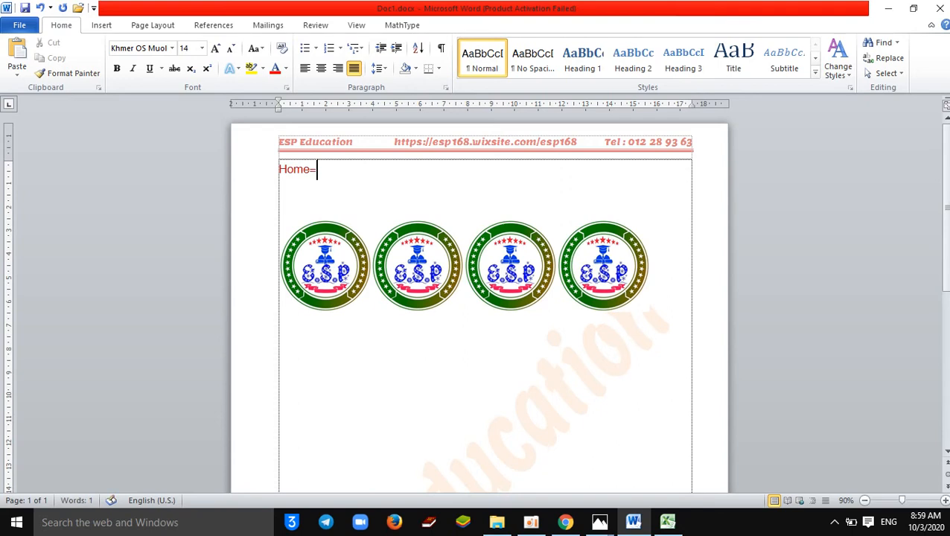
Step: Enlarge the "Home=" text to font size 17 and extend it to "Home=>"
key(shift+Left)
key(shift+Left)
key(shift+Left)
key(shift+Left)
key(shift+Left)
key(ctrl+bracketright)
key(ctrl+bracketright)
key(ctrl+bracketright)
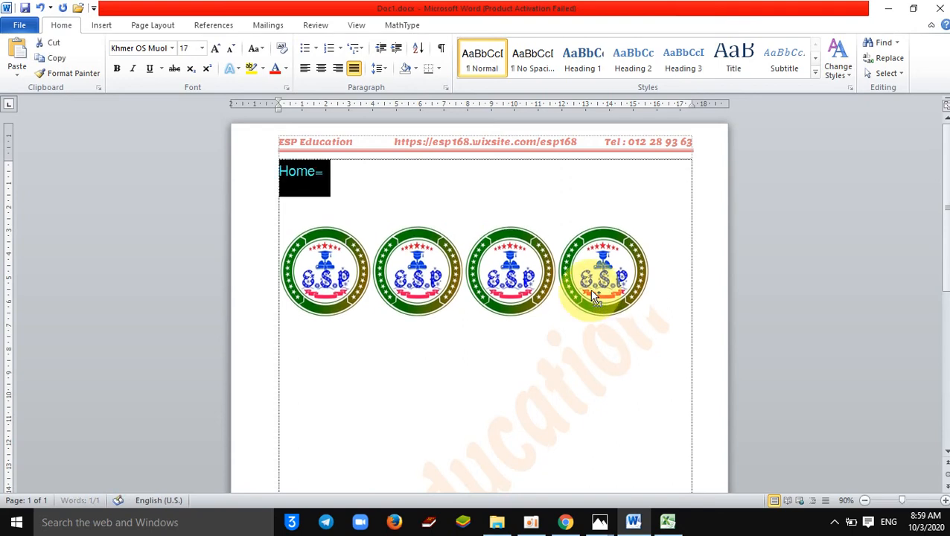
key(Right)
text(>)
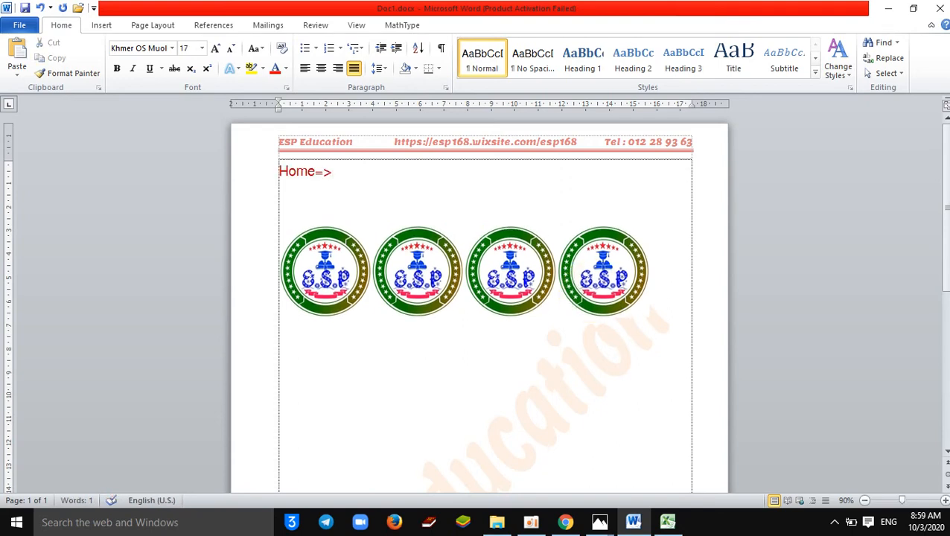
Step: Continue the note line with "Cell Styles=> New Cell Styles" after "Home=>"
text(Cell Sty)
key(BackSpace)
text(tyles)
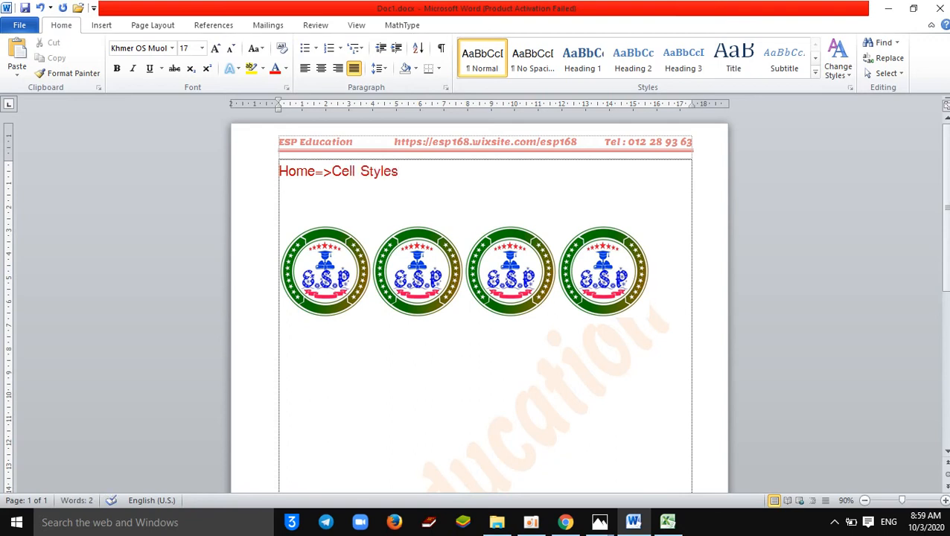
text(=> New)
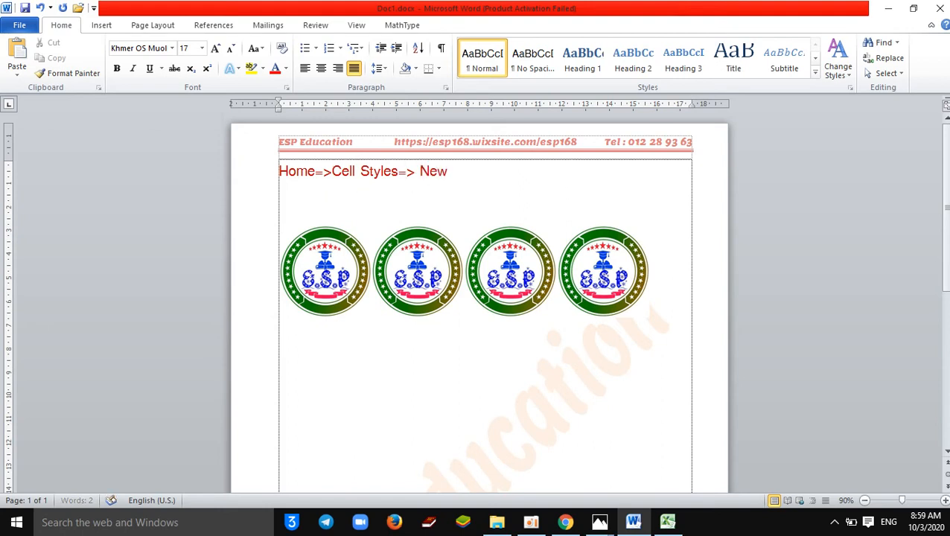
text( Cell Styles)
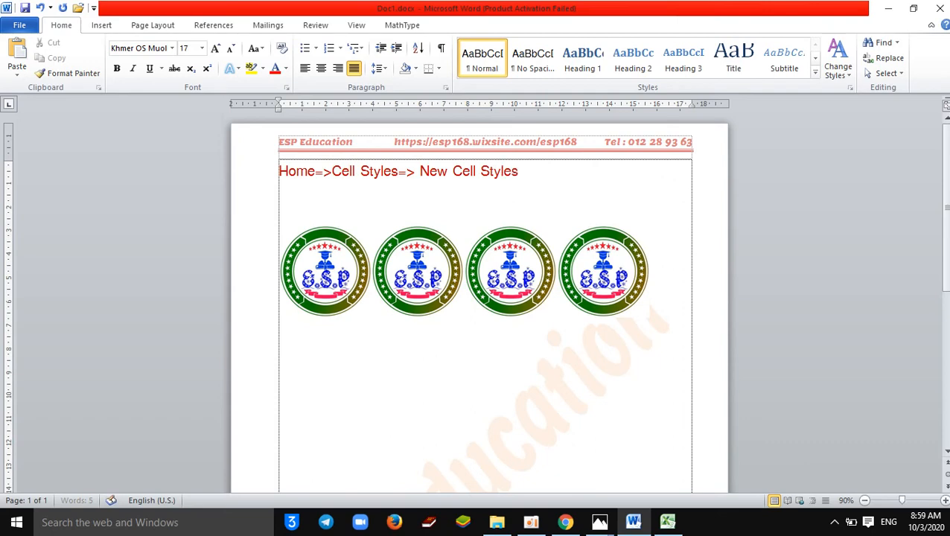
Step: Finish the note line with "=> កំណត់=> OK", with the word កំណត់ in Khmer, and remove any stray characters
text(=> K)
key(BackSpace)
key(alt+shift)
text(កំណត)
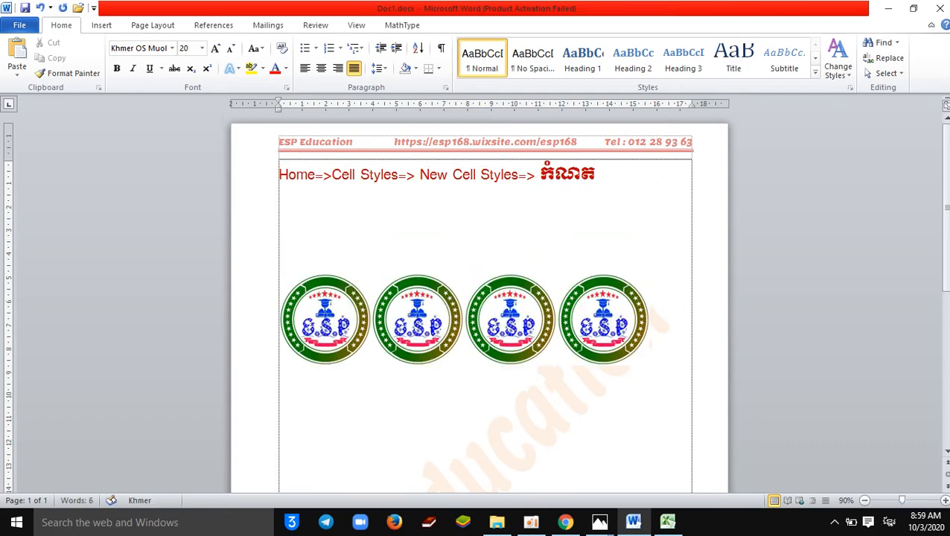
key(BackSpace)
text(ត់)
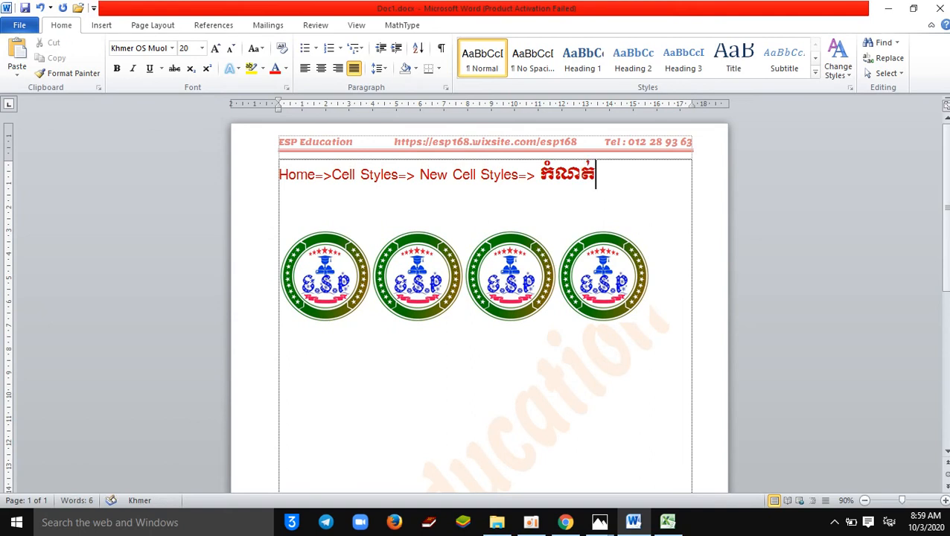
text(ឲ)
key(BackSpace)
key(alt+shift)
text(=> OK)
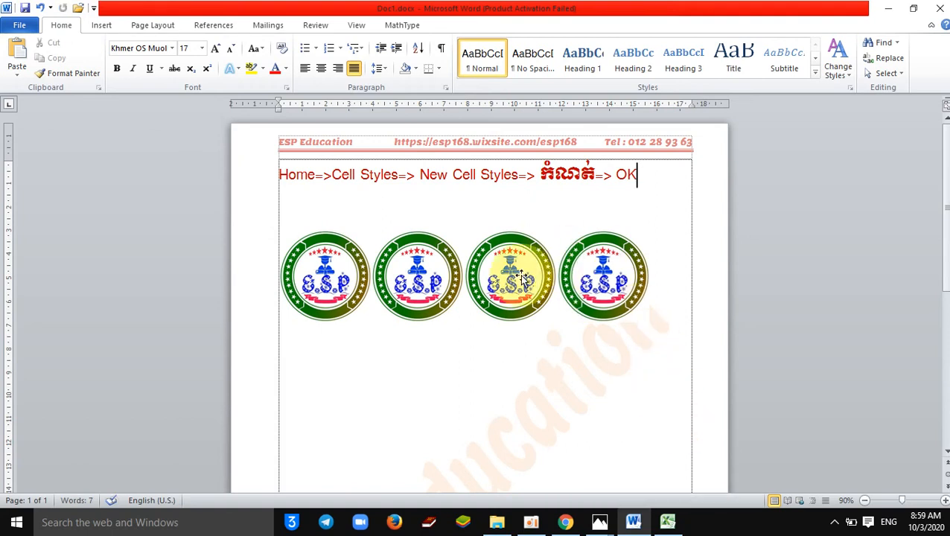
text(S)
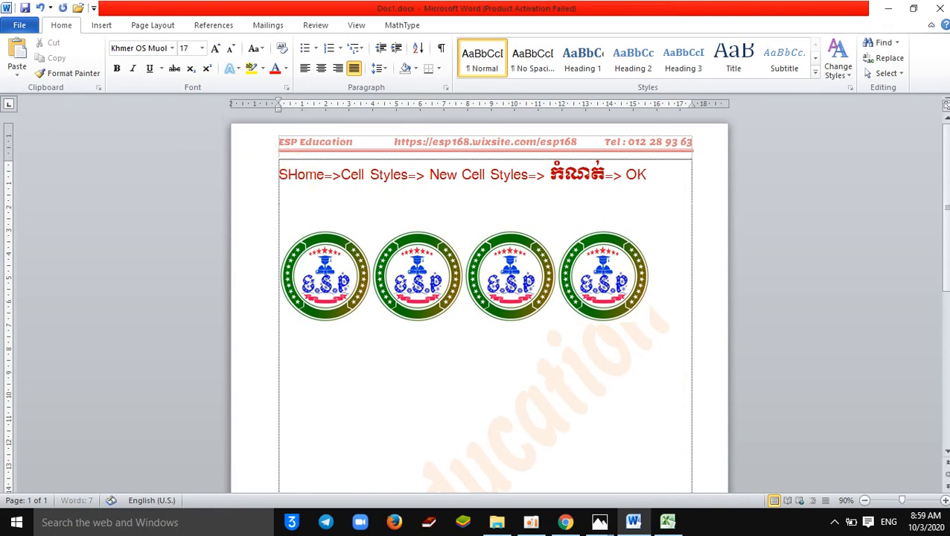
key(BackSpace)
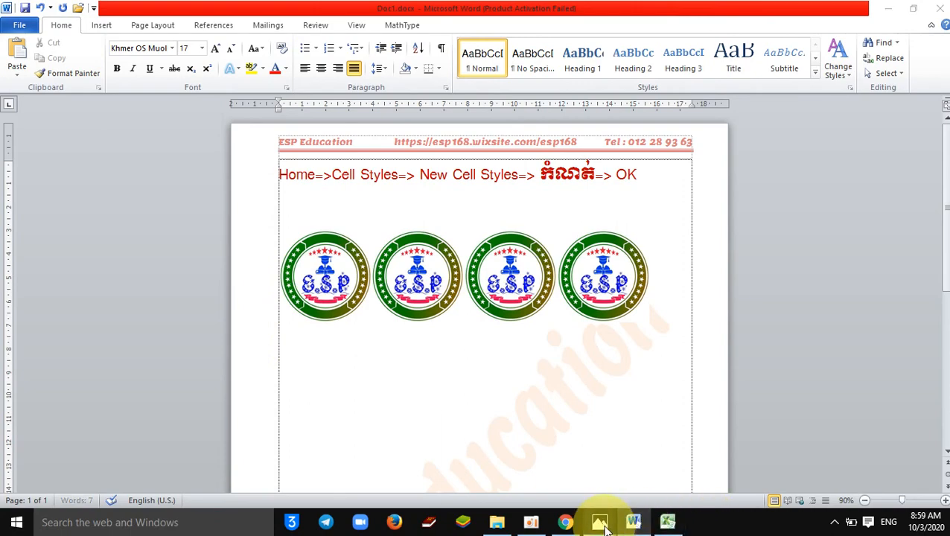
Step: Switch to the Photos window showing the image $$$2-Thanks-Logo.jpg
mouse_move(601, 523)
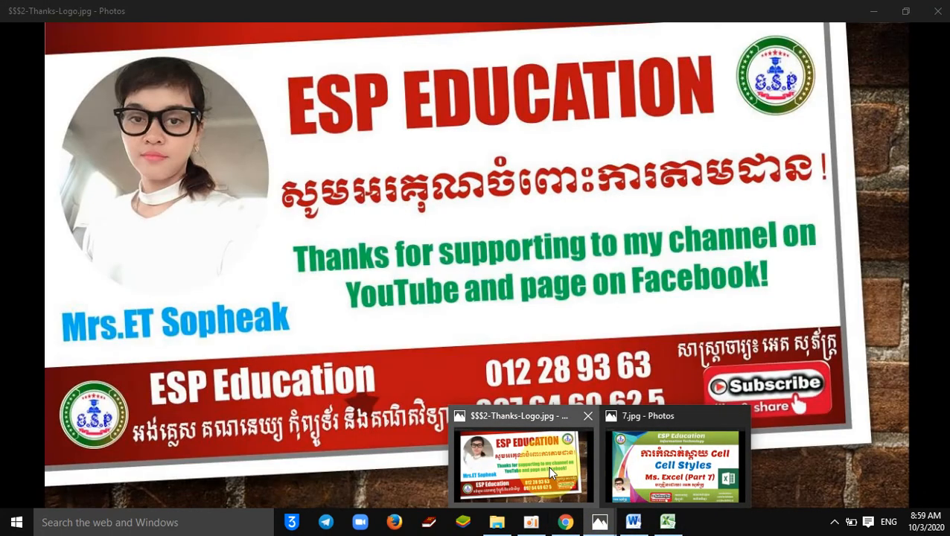
click(551, 472)
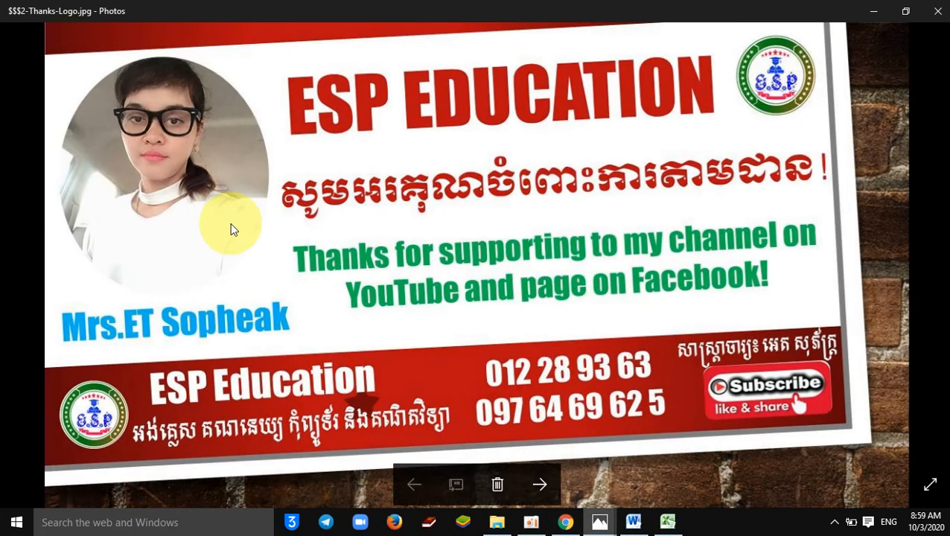